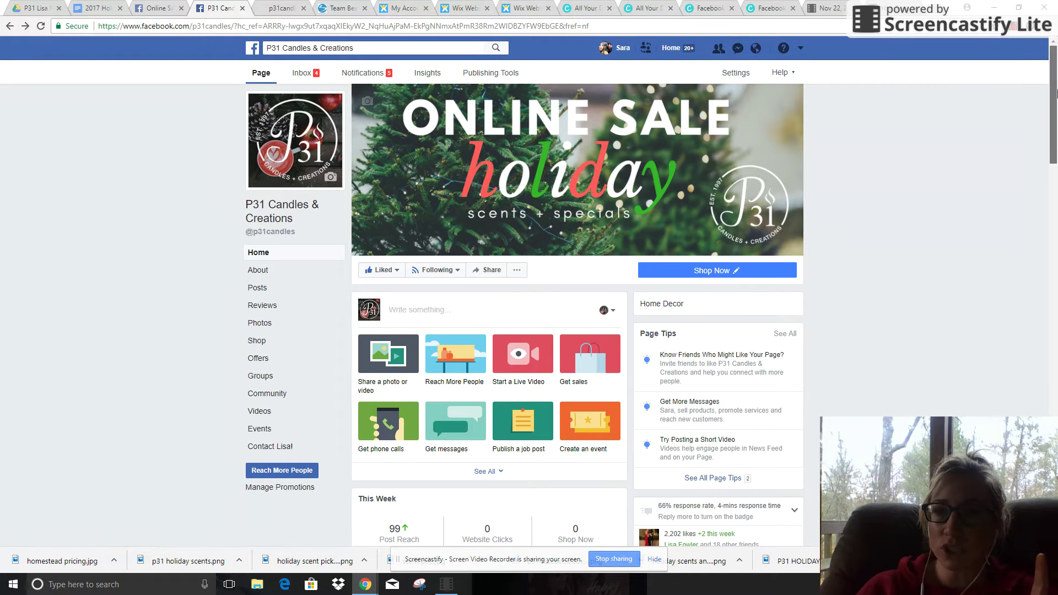
- Go to the business page's list of events
left_click_drag(1057, 93, 1057, 224)
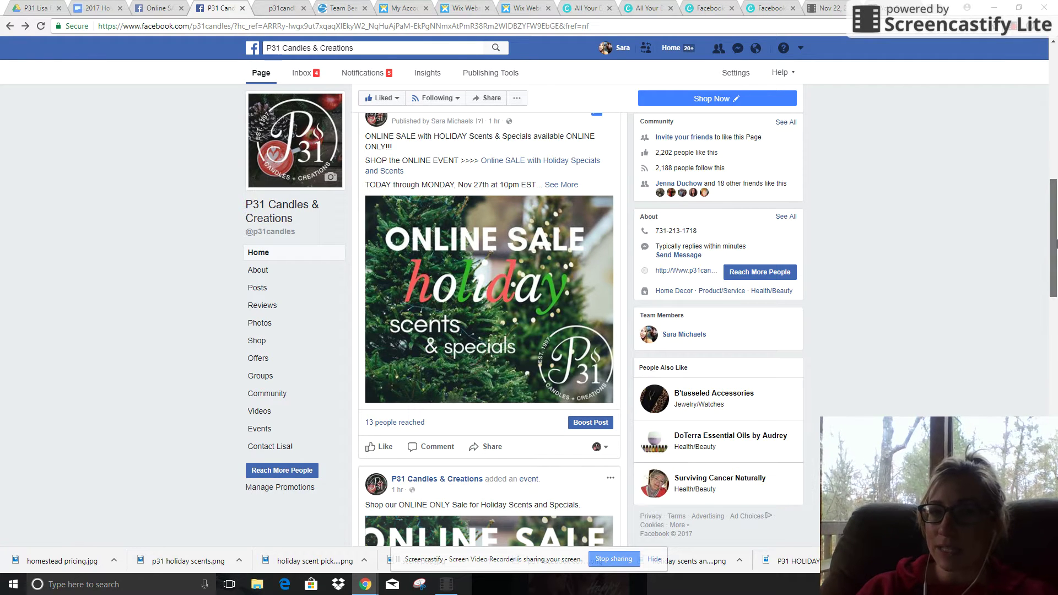
left_click_drag(1056, 245, 1056, 184)
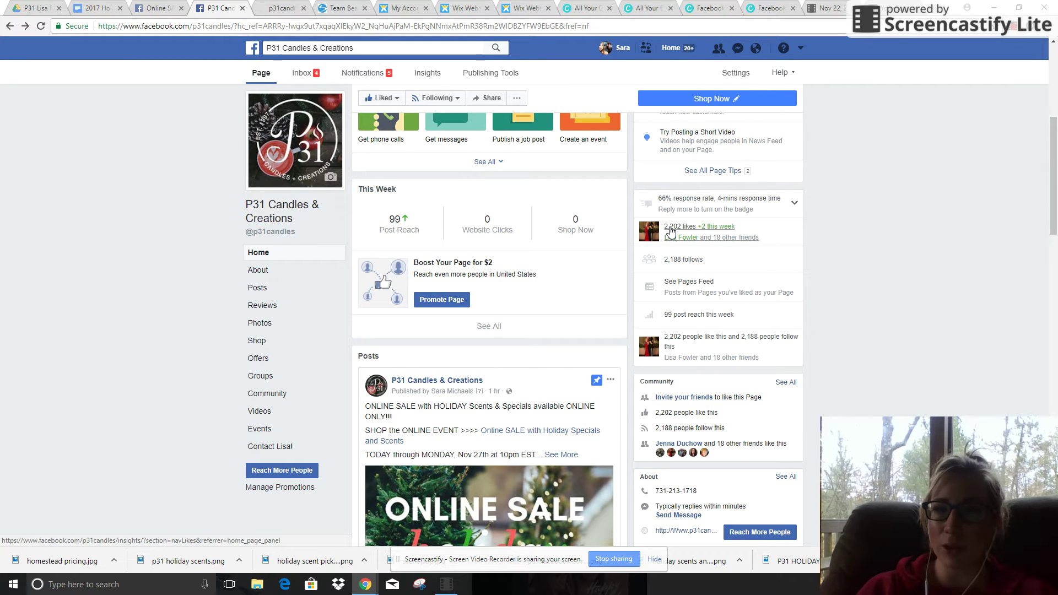
mouse_move(1056, 149)
left_mouse_down()
mouse_move(1057, 80)
mouse_move(1056, 140)
left_mouse_up()
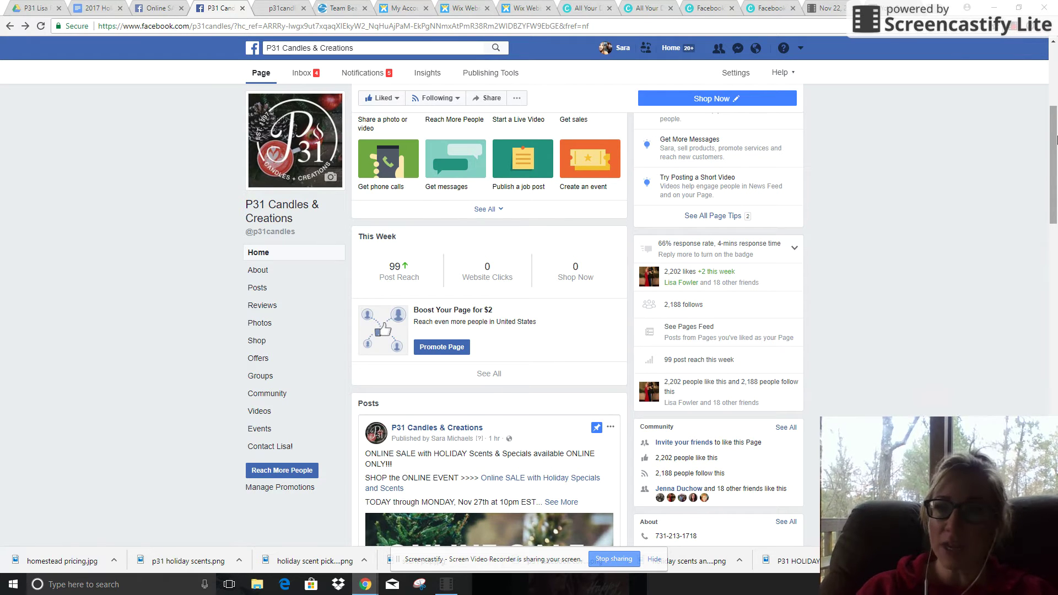
left_click_drag(1056, 140, 1054, 48)
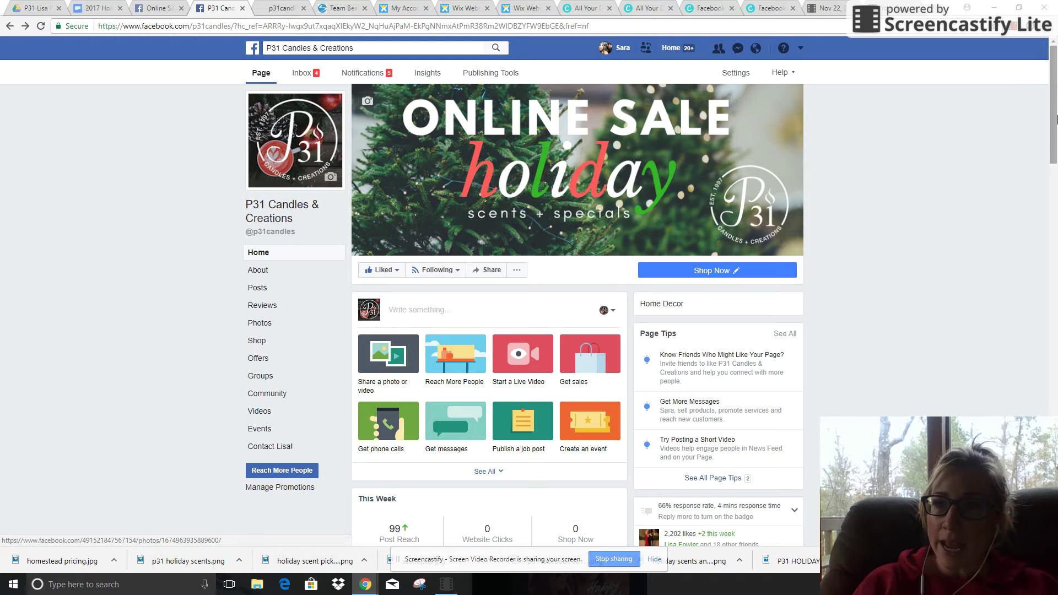
scroll(654, 182, "down", 12)
scroll(489, 300, "down", 5)
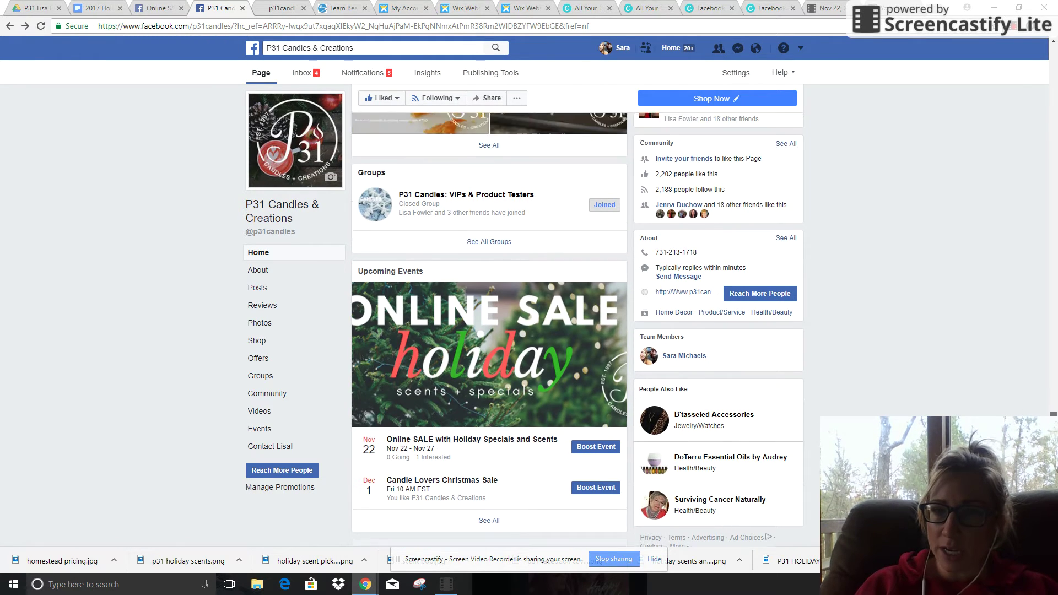
scroll(1051, 299, "up", 12)
scroll(1051, 299, "up", 1)
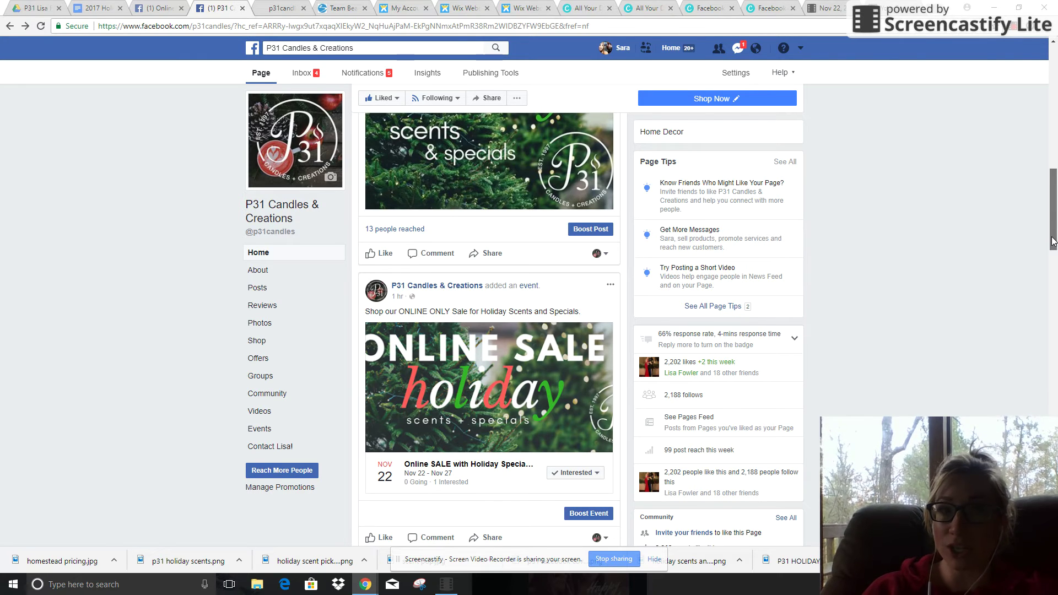
scroll(1053, 241, "up", 8)
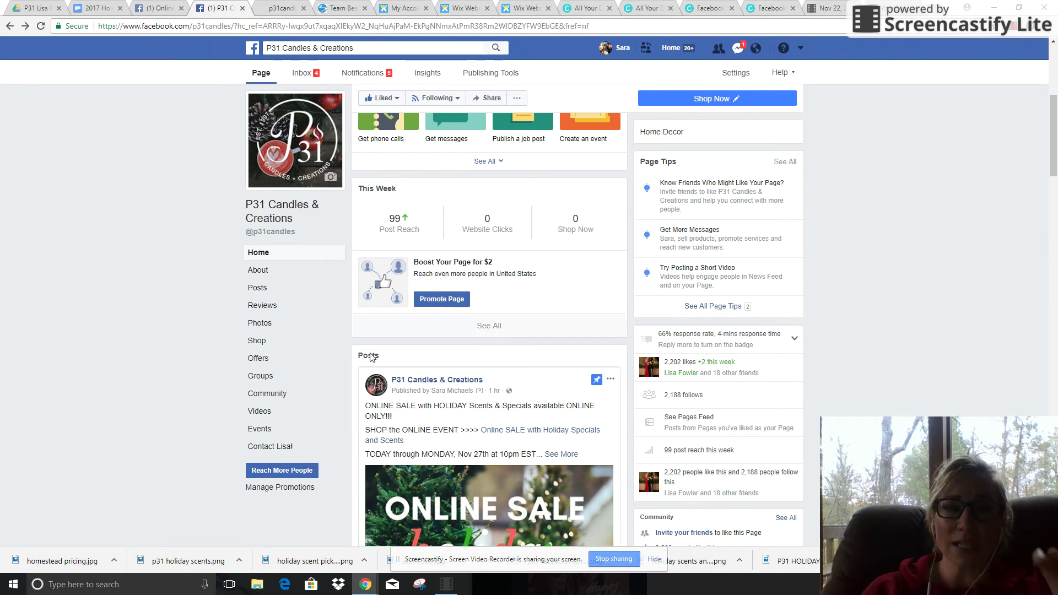
left_click(258, 428)
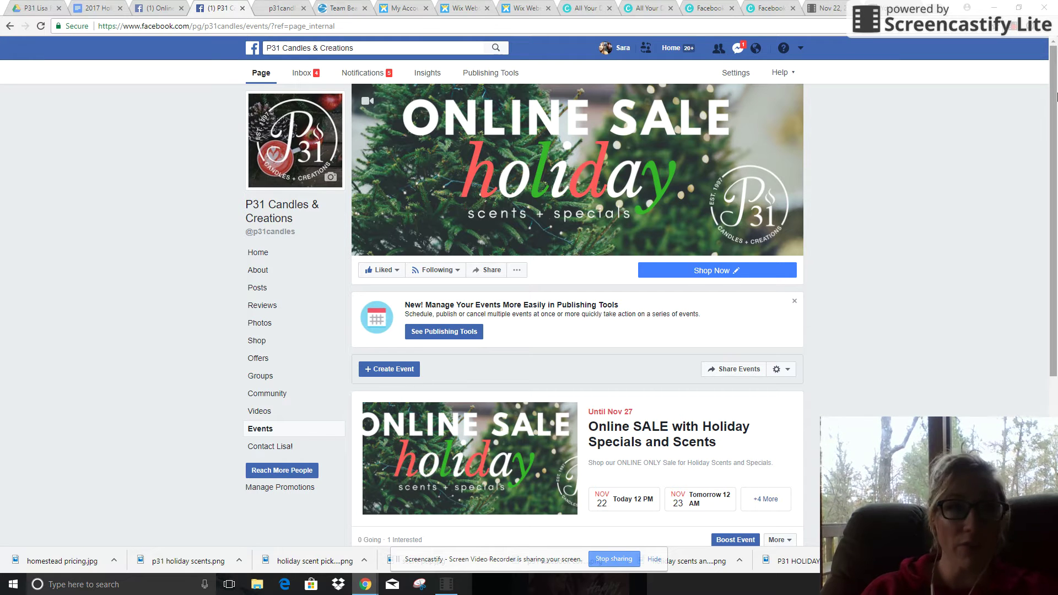
- Dismiss the live-video notification and open the Online SALE with Holiday Specials and Scents event
scroll(1056, 97, "down", 3)
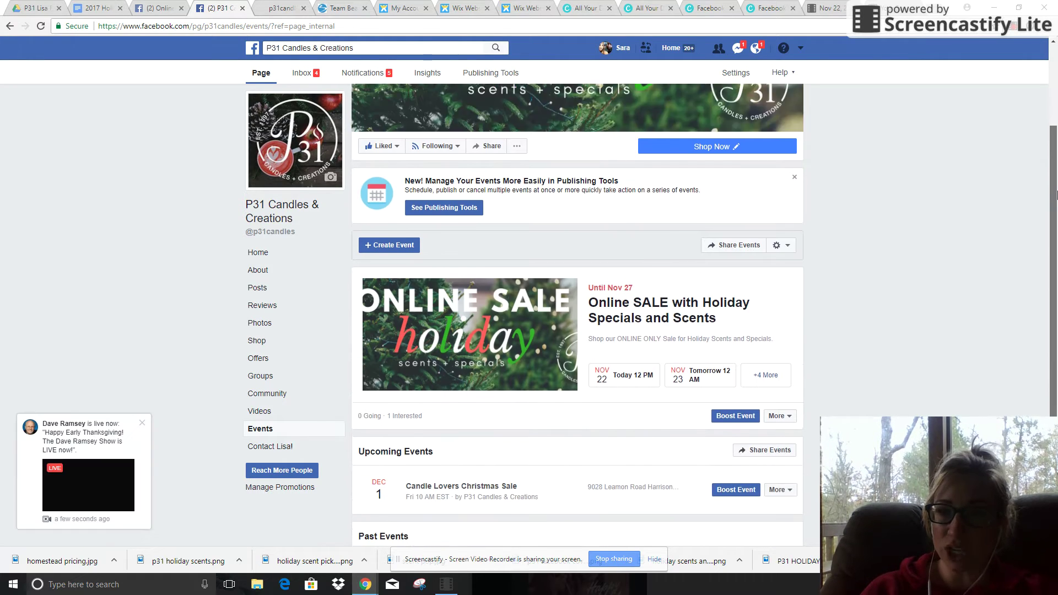
left_click(141, 423)
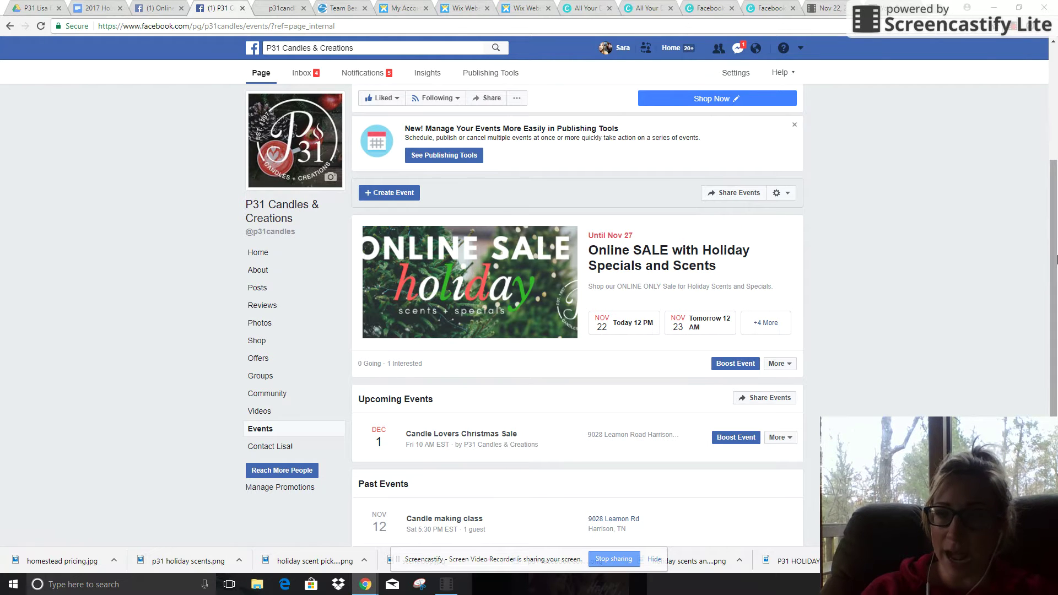
scroll(1056, 346, "down", 2)
left_click_drag(1057, 322, 1057, 241)
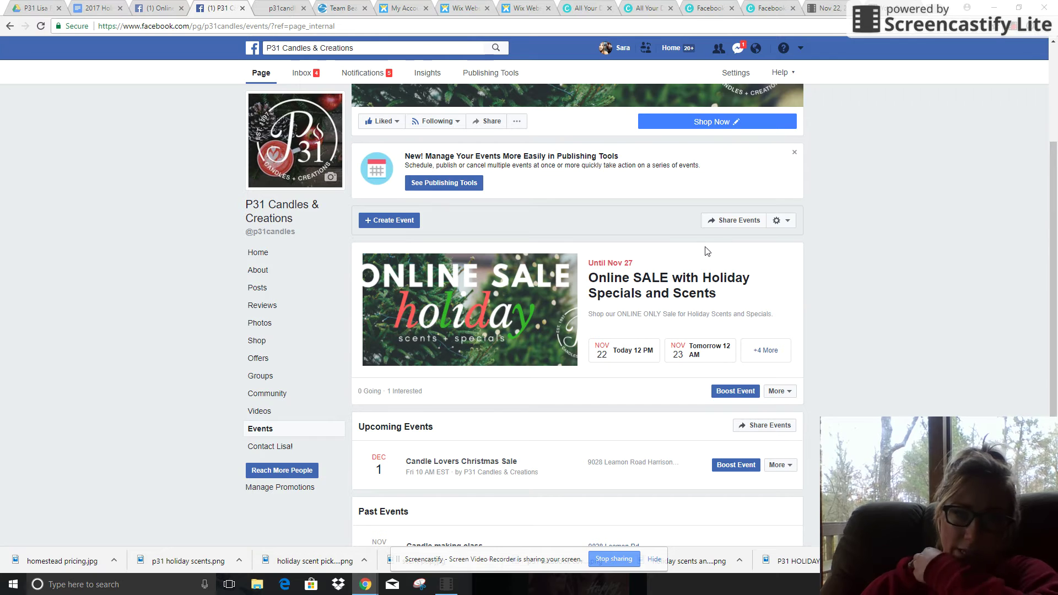
left_click(675, 293)
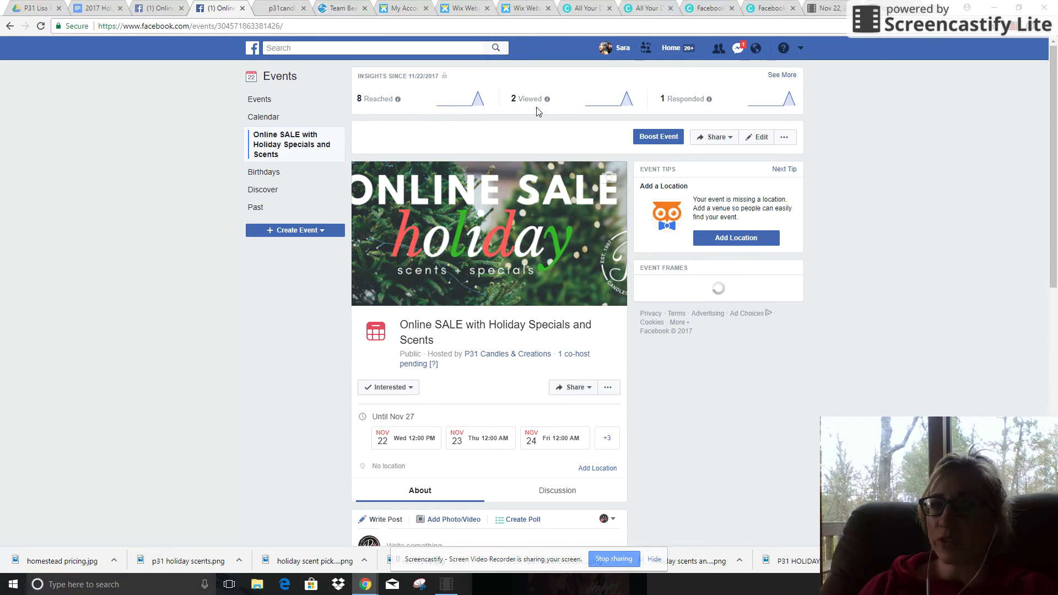
- Start a new photo post in the sale event
mouse_move(640, 111)
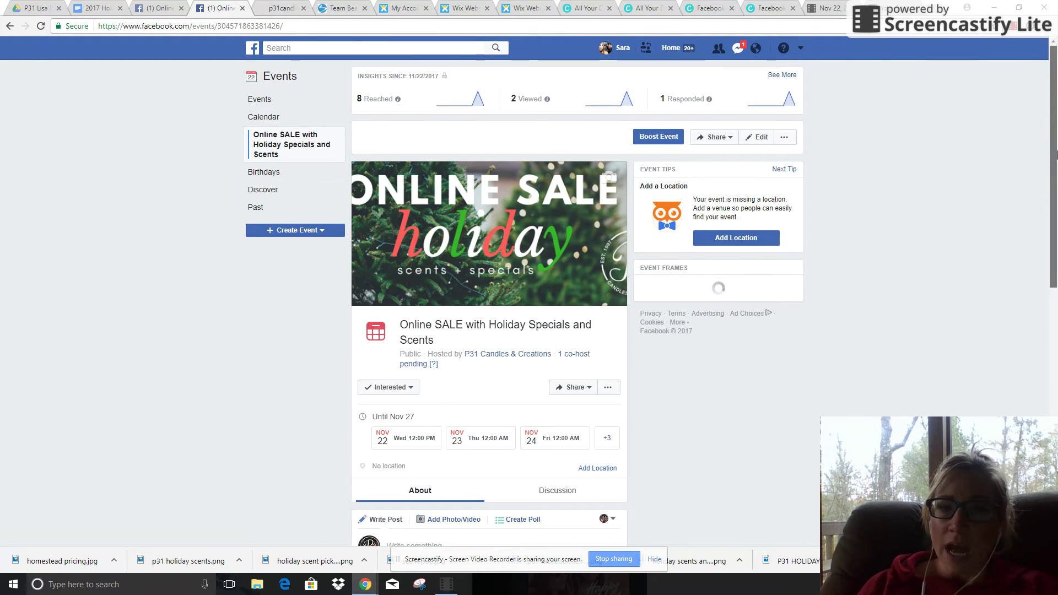
left_click_drag(1055, 152, 1056, 304)
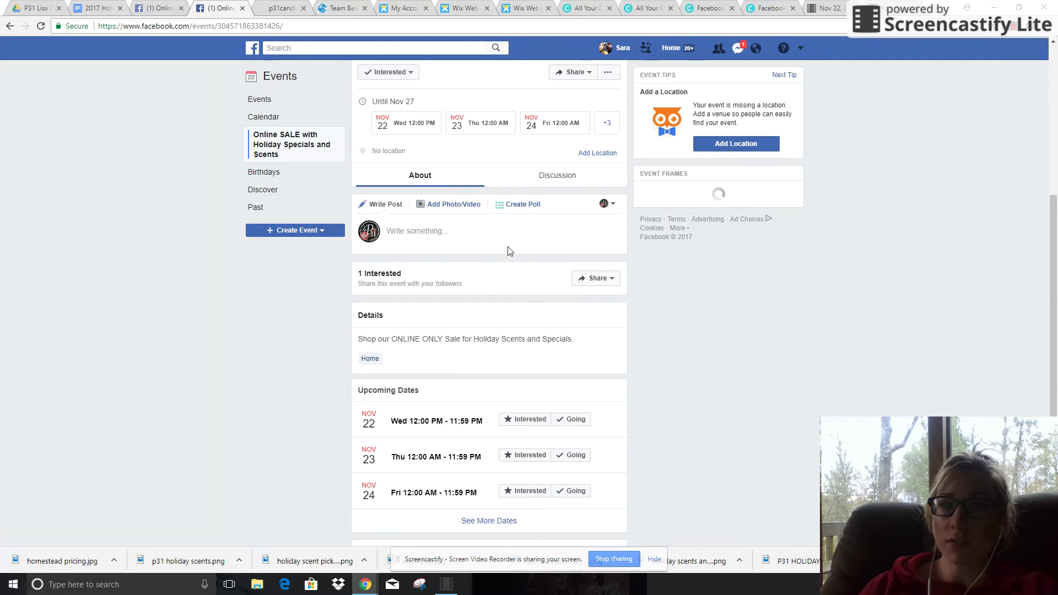
left_click(461, 207)
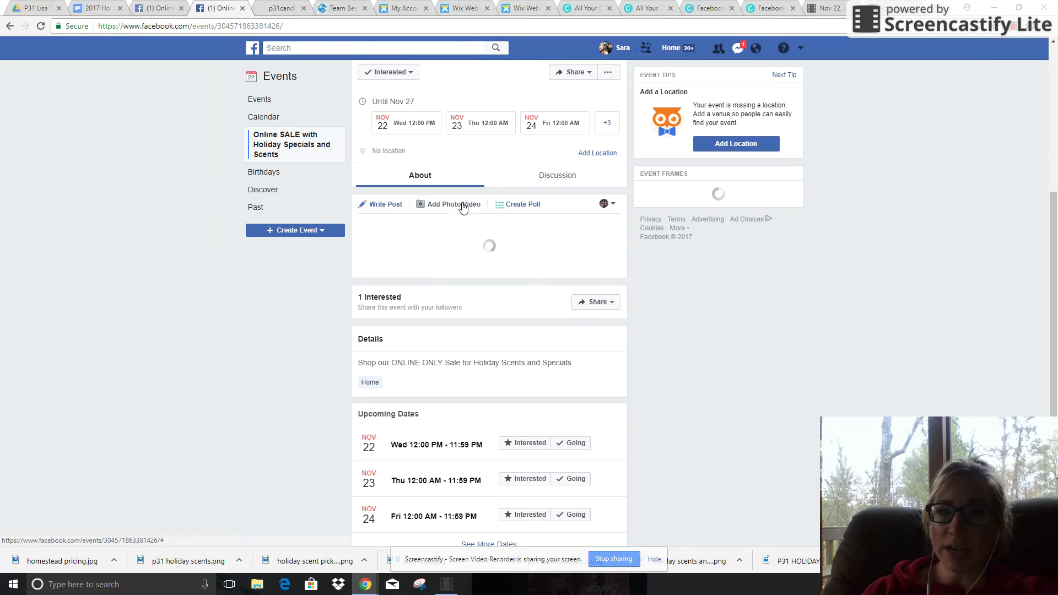
- Attach the p31 facebook cover for holiday sale image and caption it 'Take a look at the 2017 Holiday Scents . . . .'
left_click(384, 282)
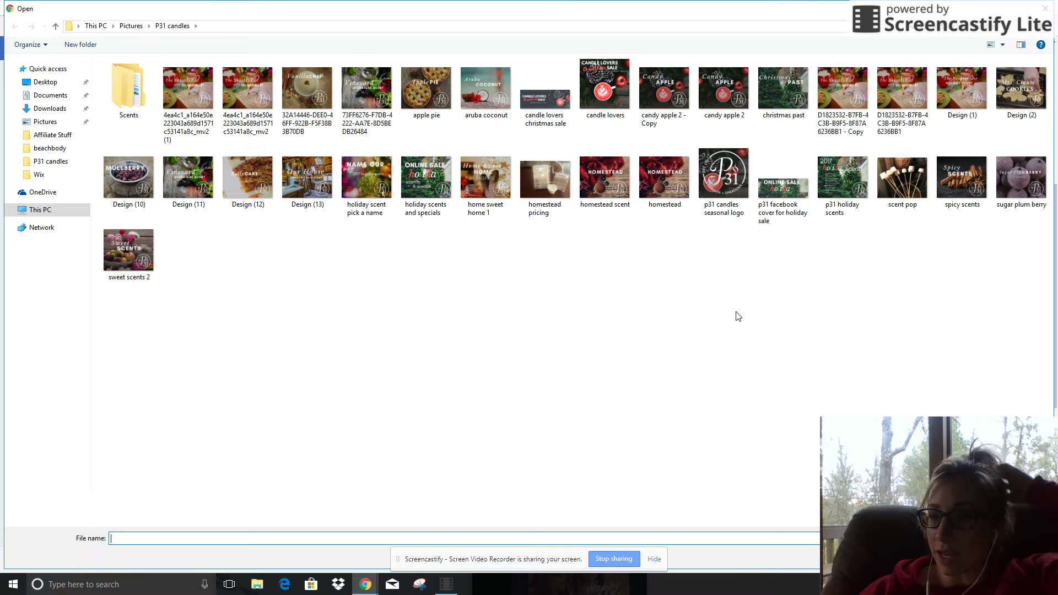
double_click(808, 197)
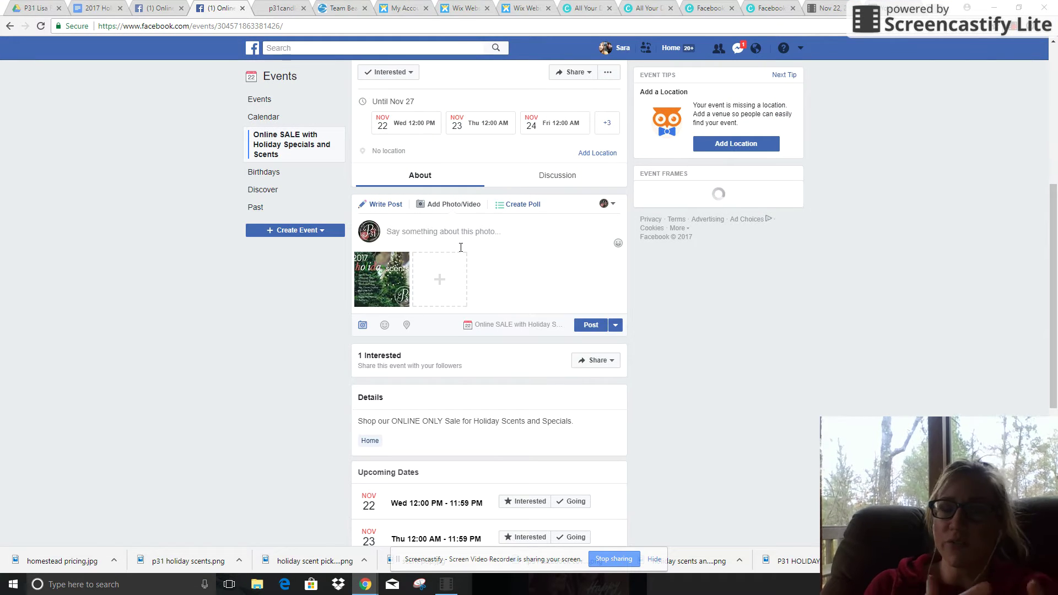
left_click(447, 234)
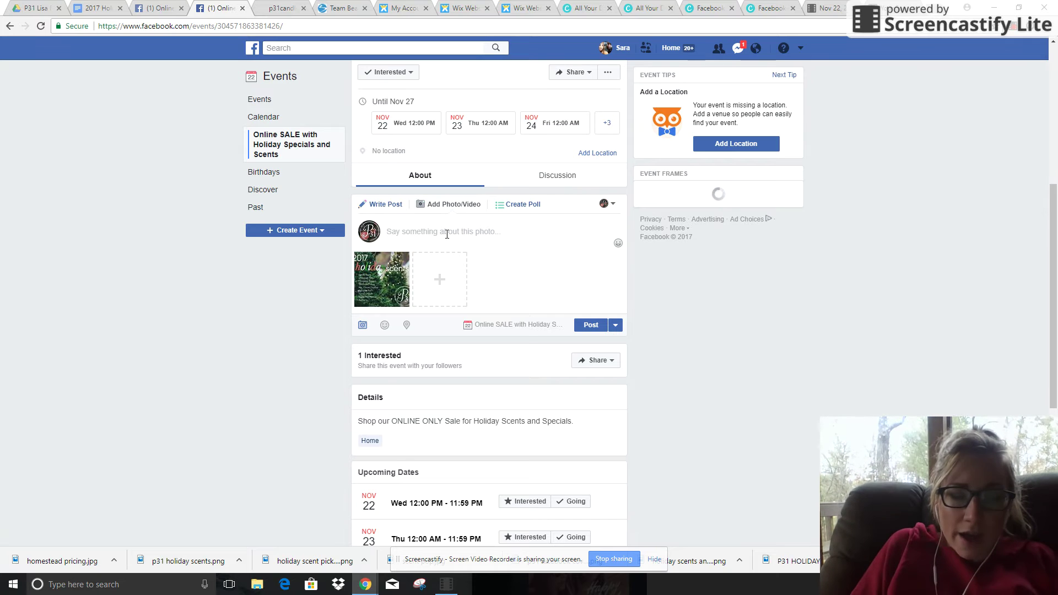
type("Take a look at t")
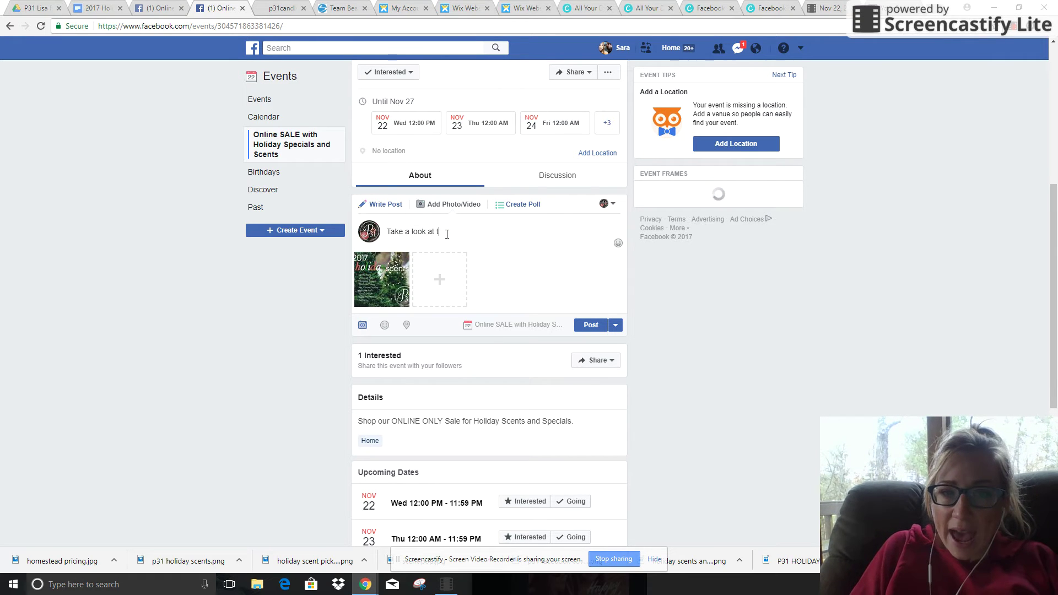
type("he 2017")
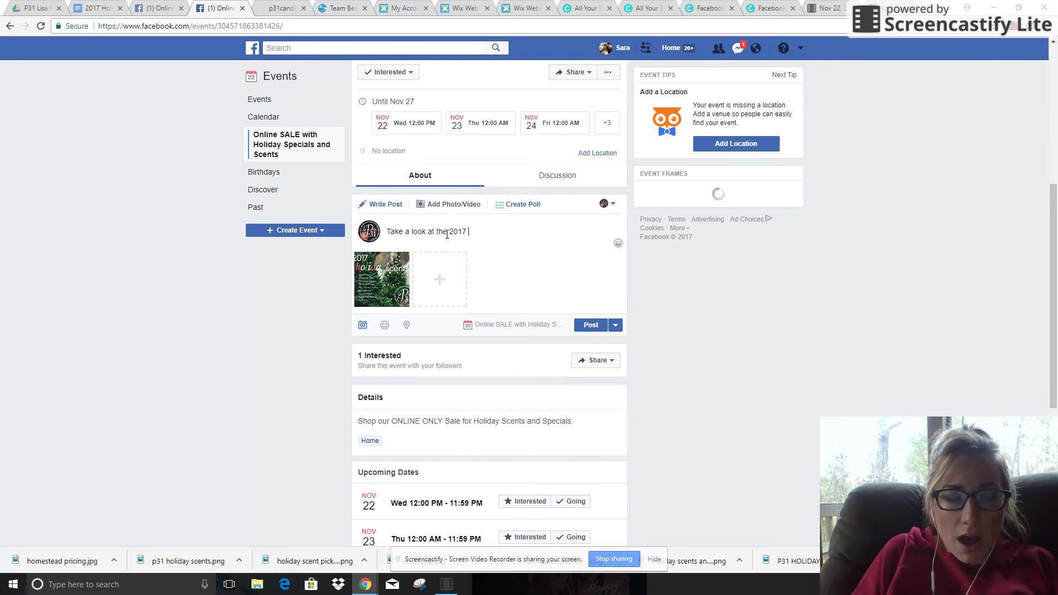
type("Holiday Scents . .")
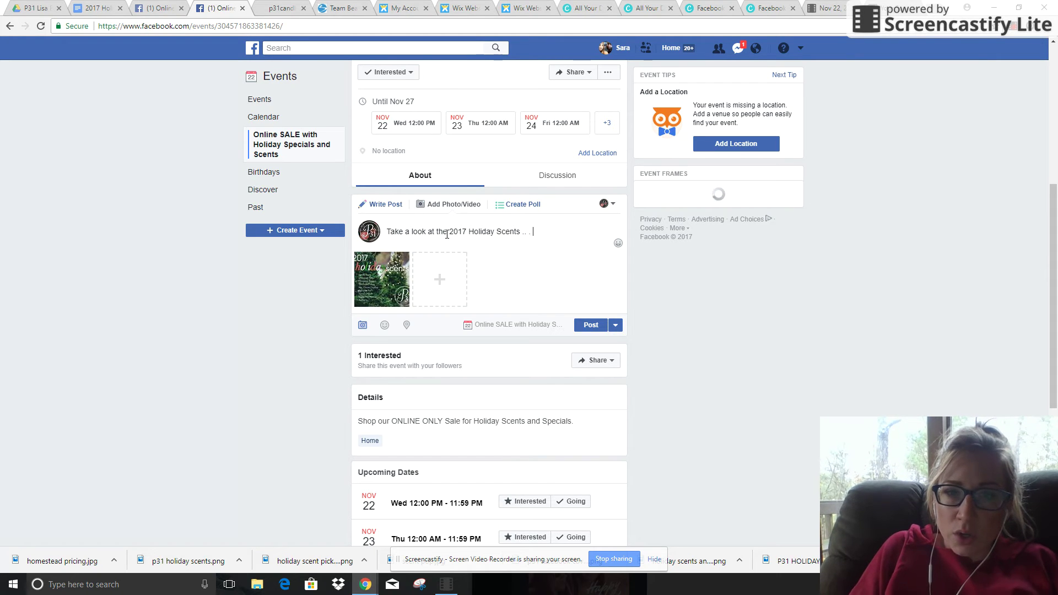
type(" . .")
key("Return")
- Add the line about special scents and the chance at a BRAND NEW SCENT!
type("wi")
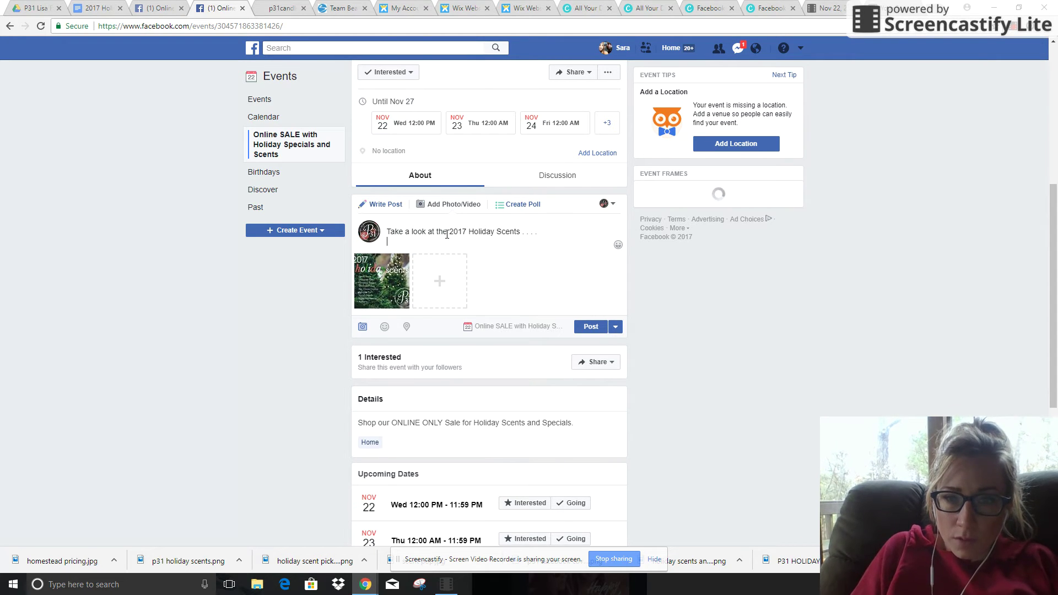
type("ll be releas")
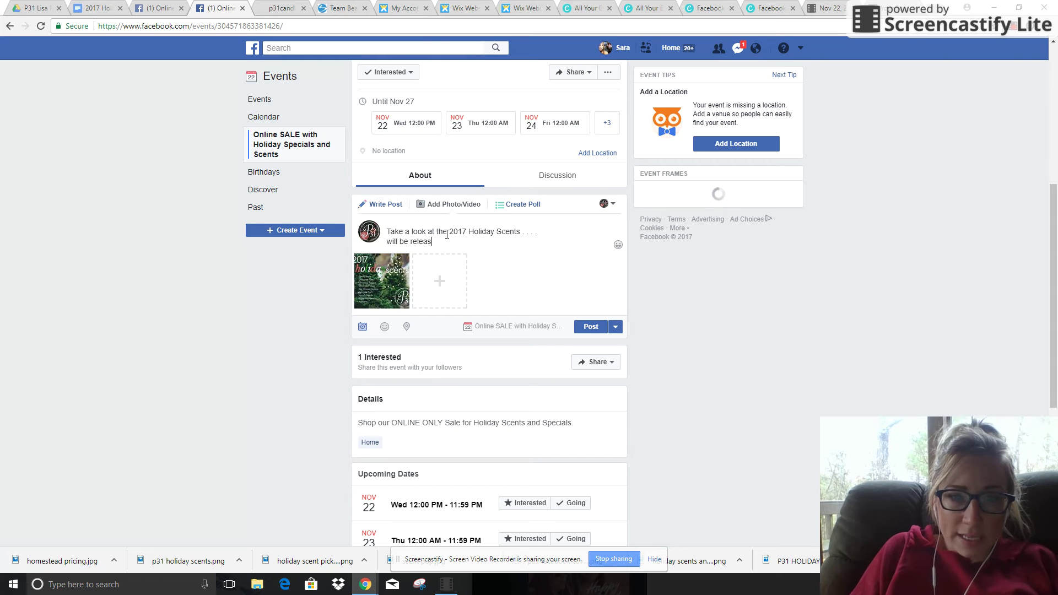
type("ing SPECIAL ")
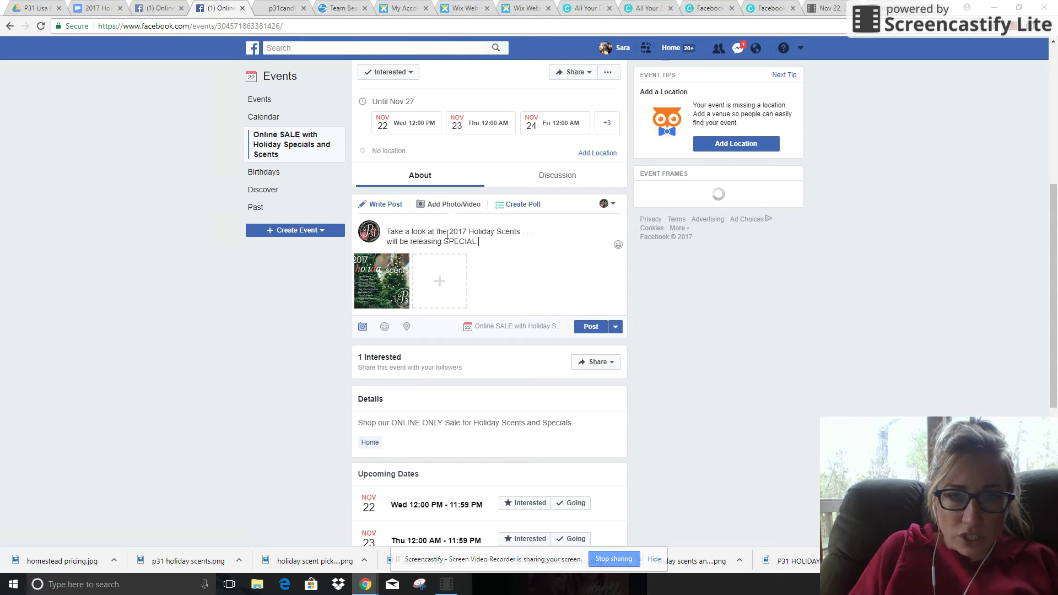
type("SCENTS not avail")
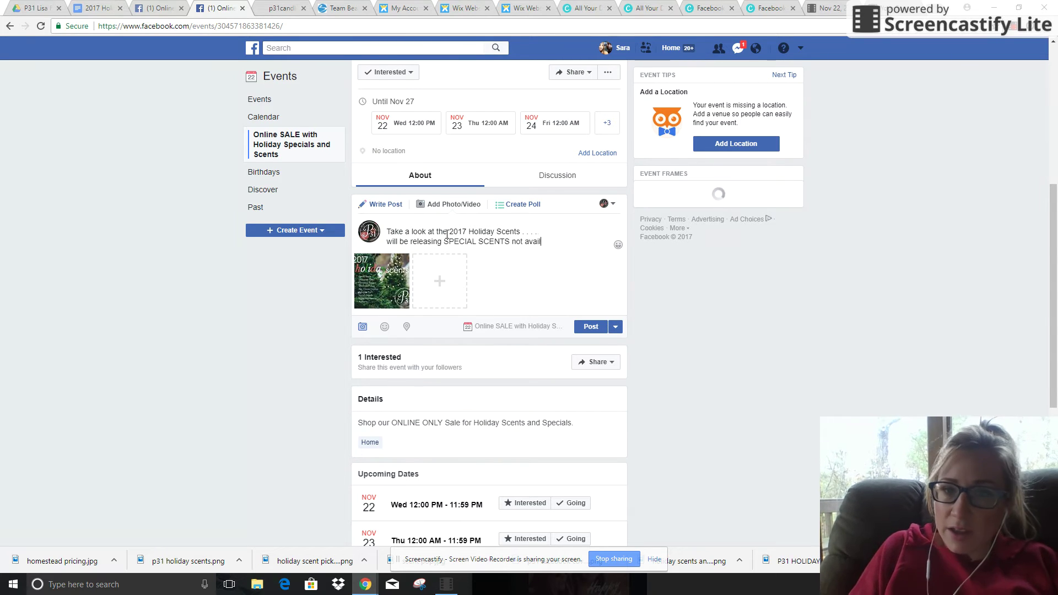
type("able anywhere else as well as th")
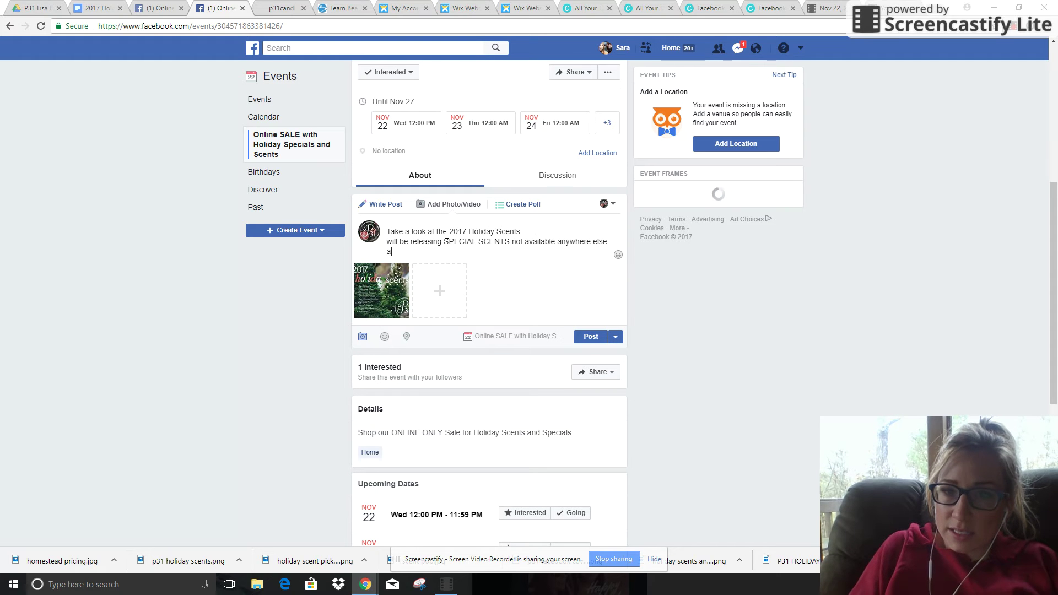
type("e chance to ")
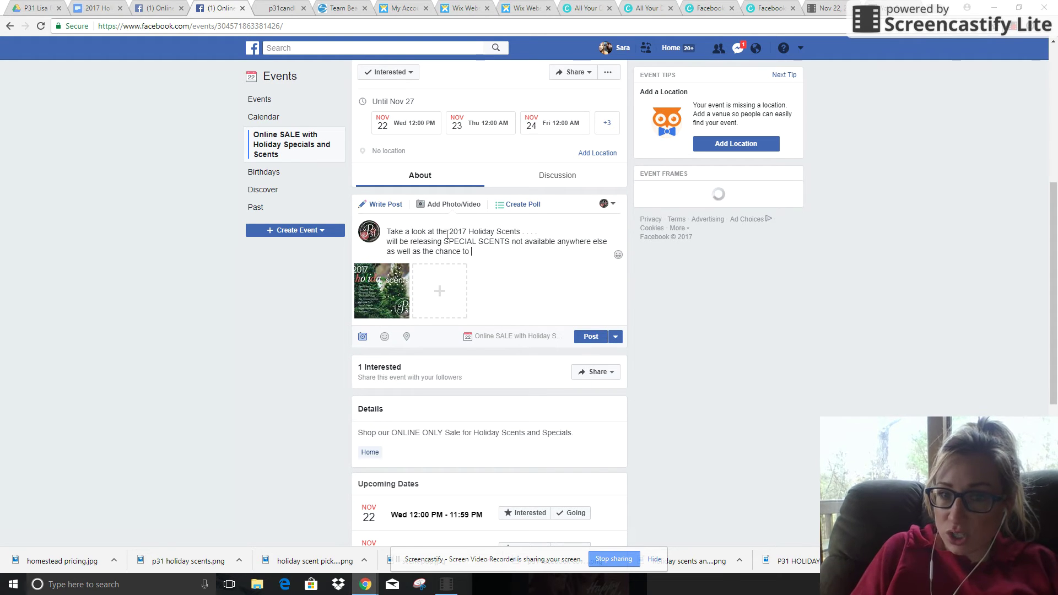
type("name ")
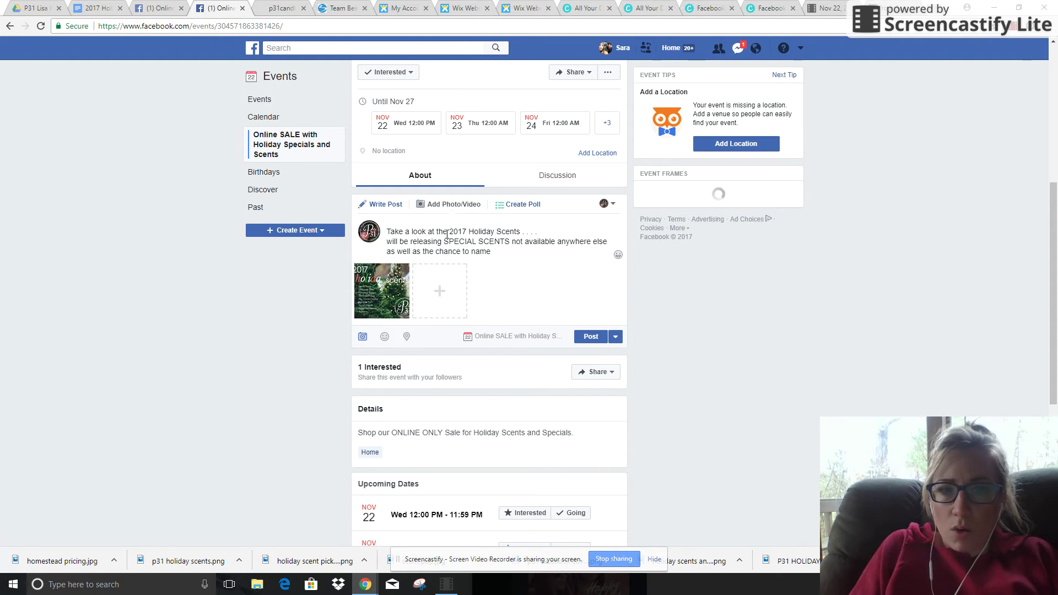
type("a n")
key("BackSpace")
type("BRAND")
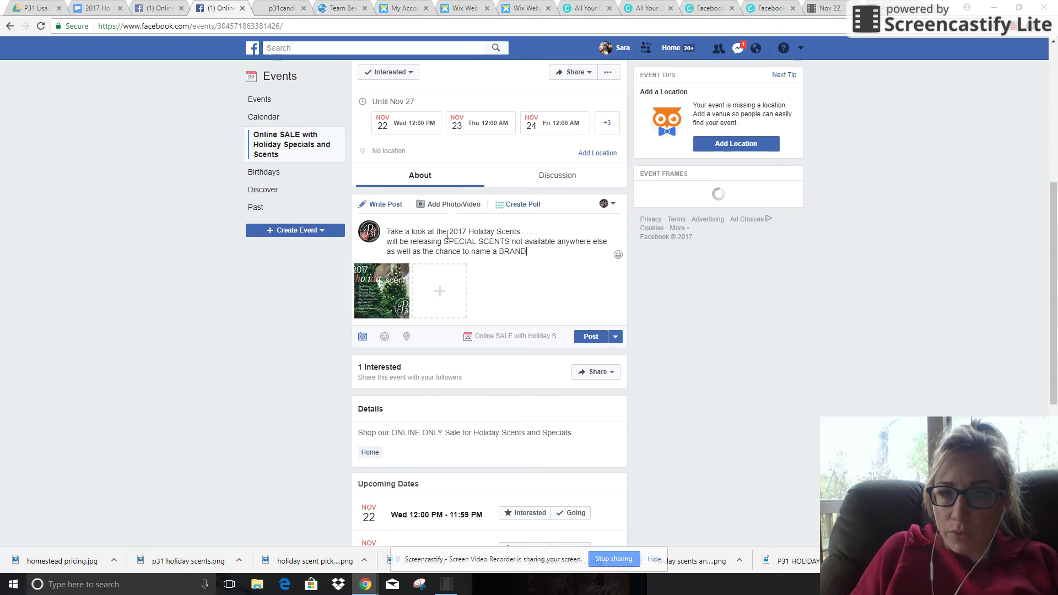
type(" NEW SCENT!")
key("Return")
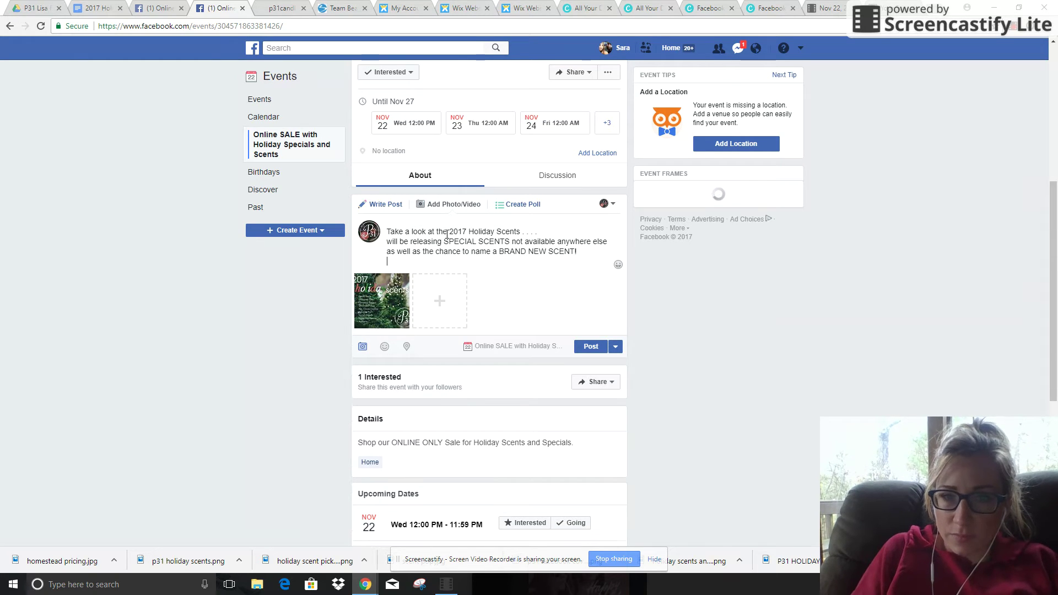
key("Return")
- Add a 'Stay tuned!' paragraph below, fixing its capitalisation
type("sTAY")
key("BackSpace")
key("BackSpace")
key("BackSpace")
key("BackSpace")
key("BackSpace")
type("S")
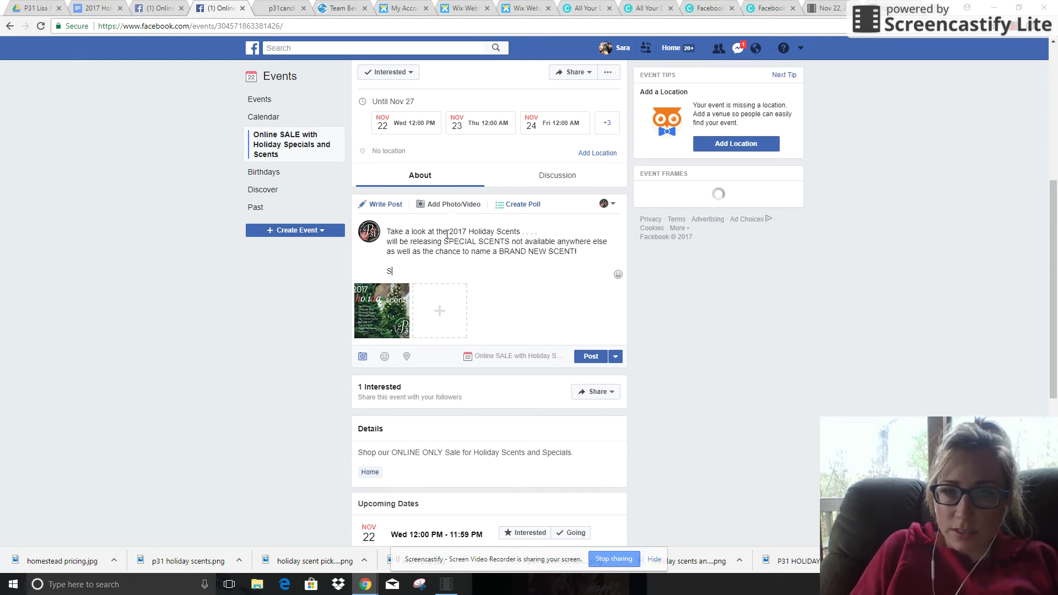
type("tay tuned!")
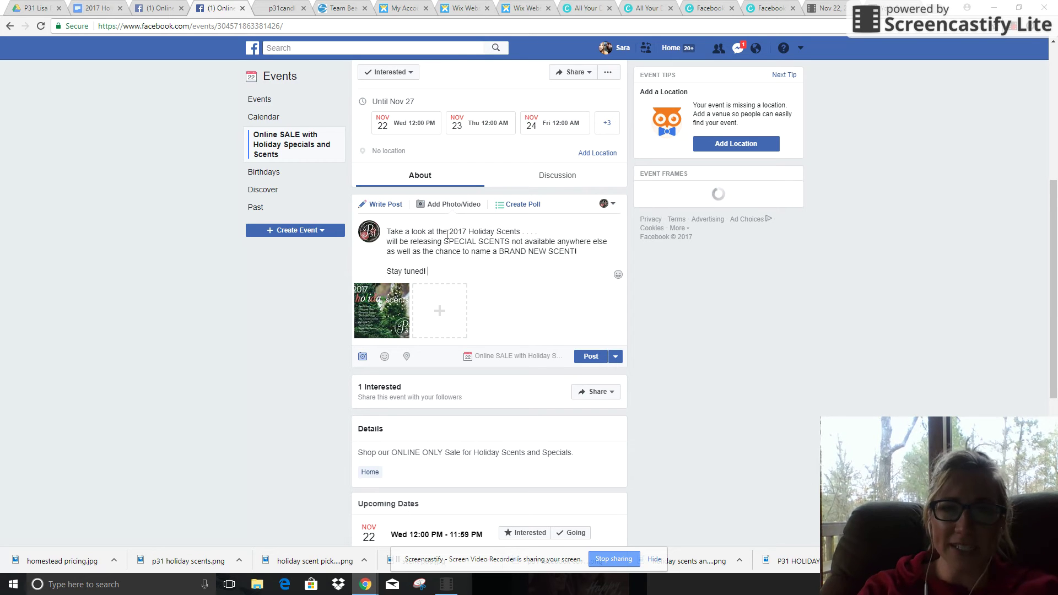
key("Return")
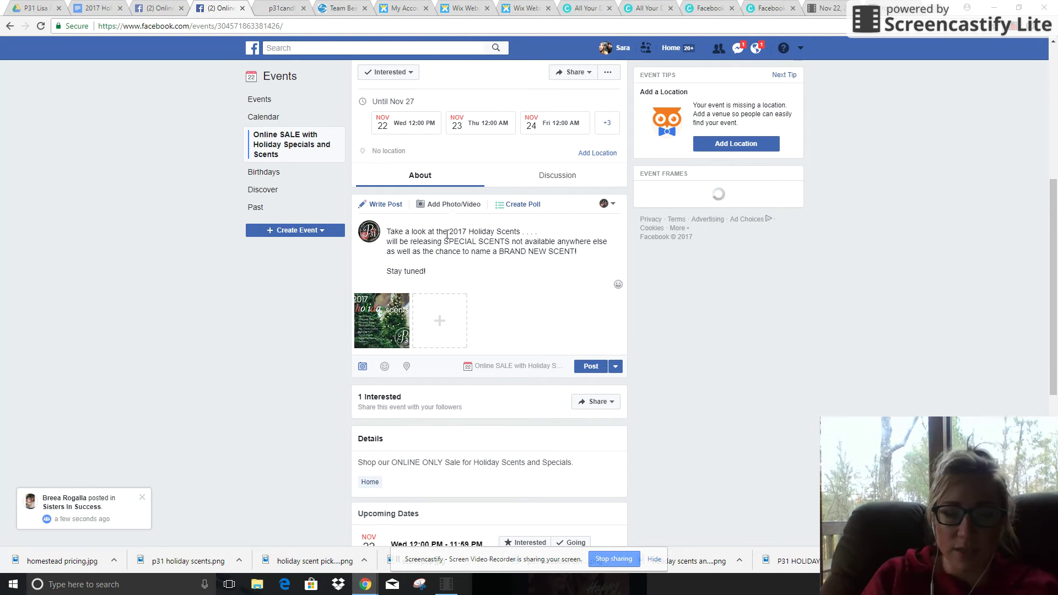
key("Return")
- Add the question 'What scent below intrigues the most?', correcting typos
type("What")
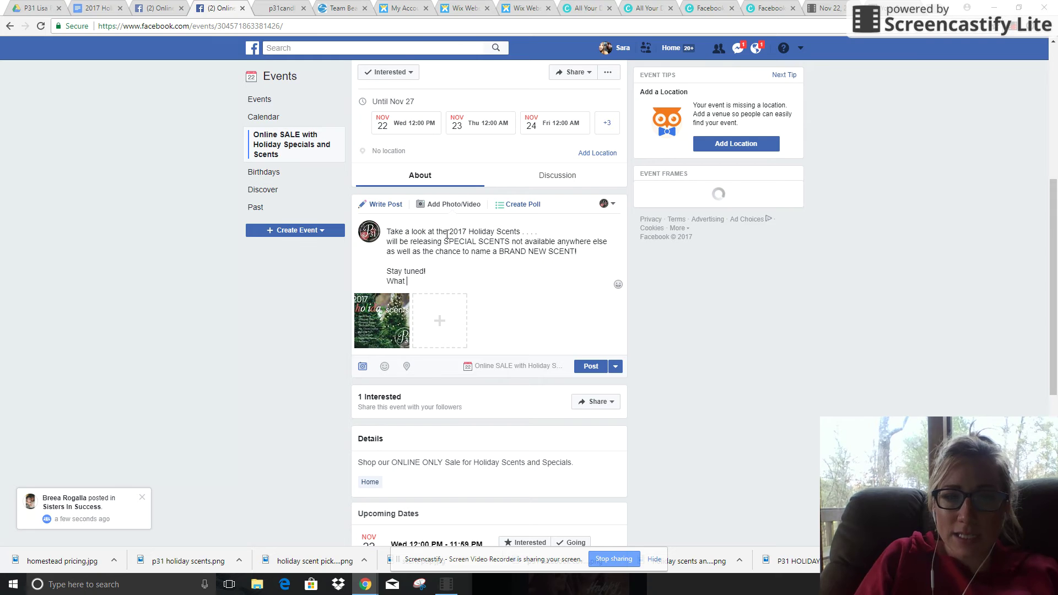
type(" you")
key("BackSpace")
key("BackSpace")
key("BackSpace")
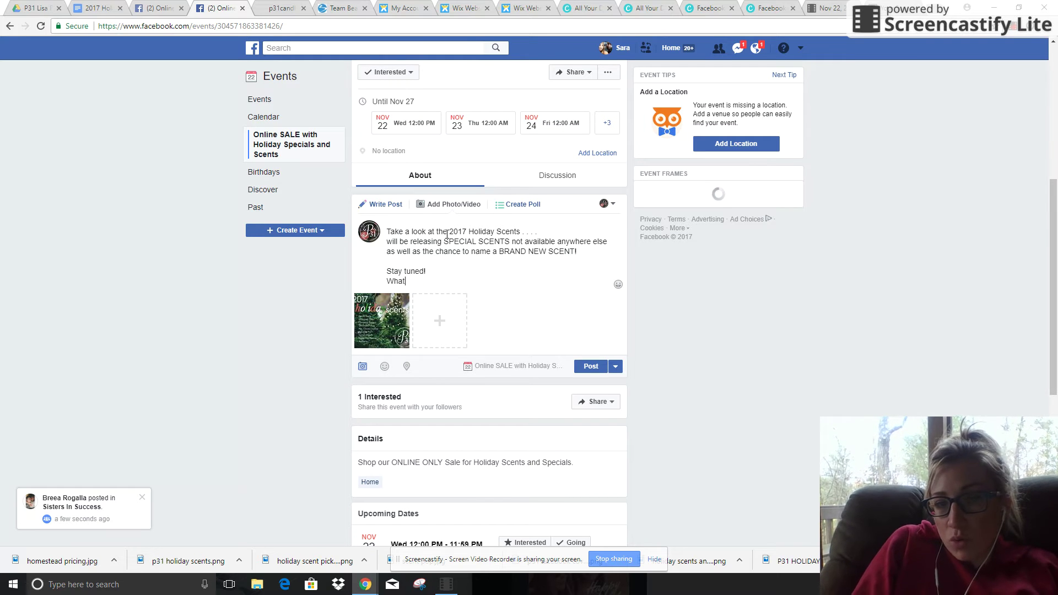
type("scent belew")
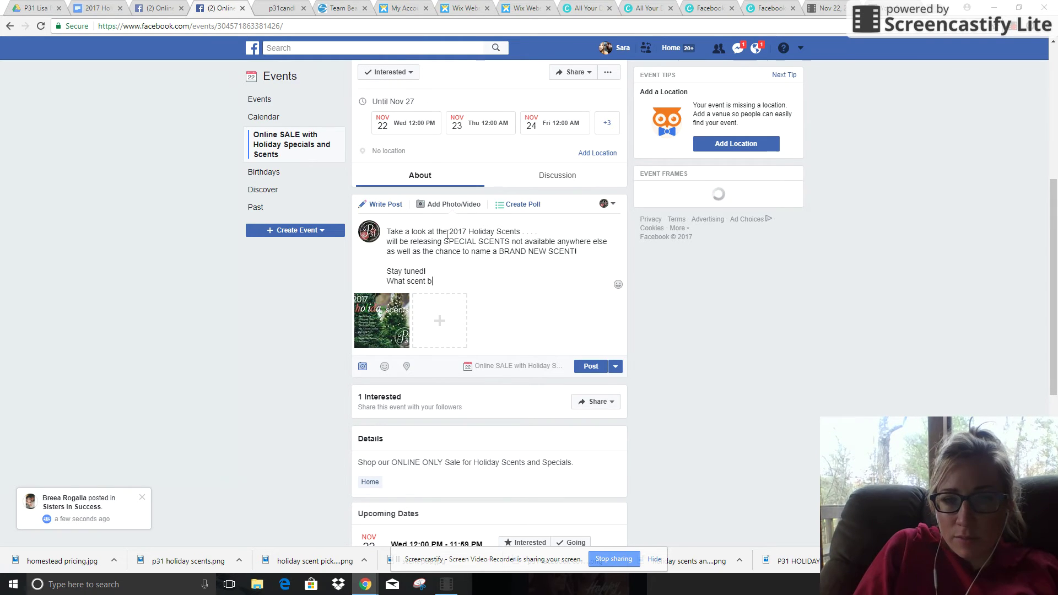
key("BackSpace")
key("BackSpace")
type("ow intrig")
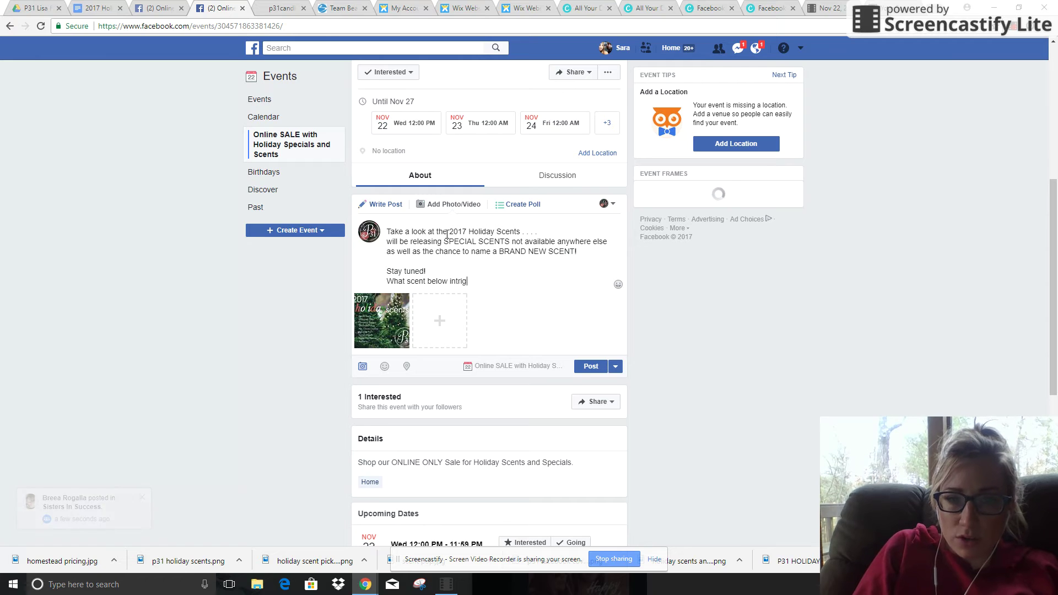
type("ues the most?")
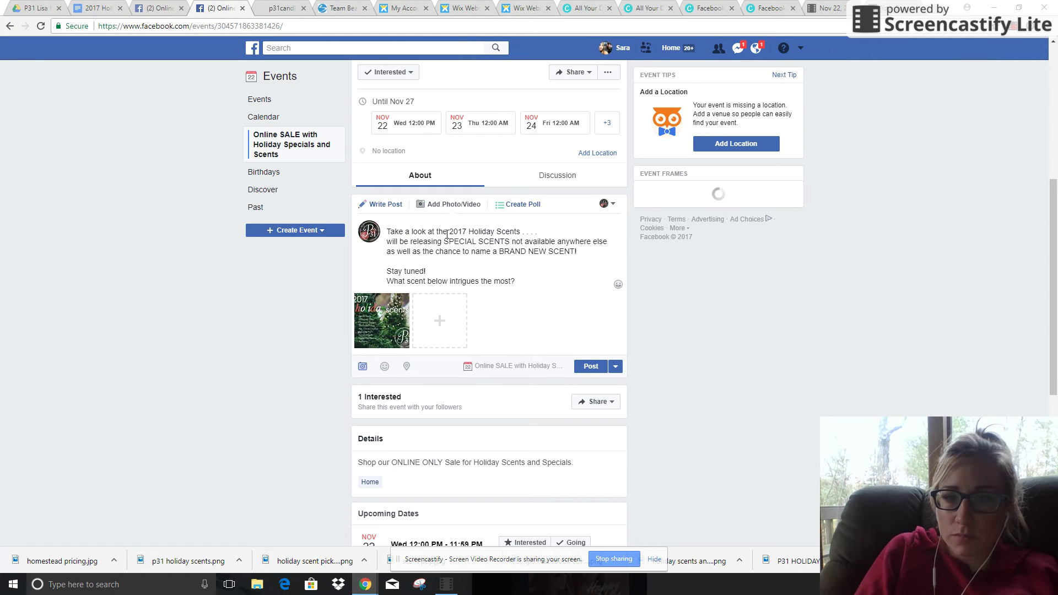
- Extend to 'Stay tuned for the scent description on each scent!' and insert 'you' into the question
left_click(434, 273)
key("BackSpace")
type("for the s")
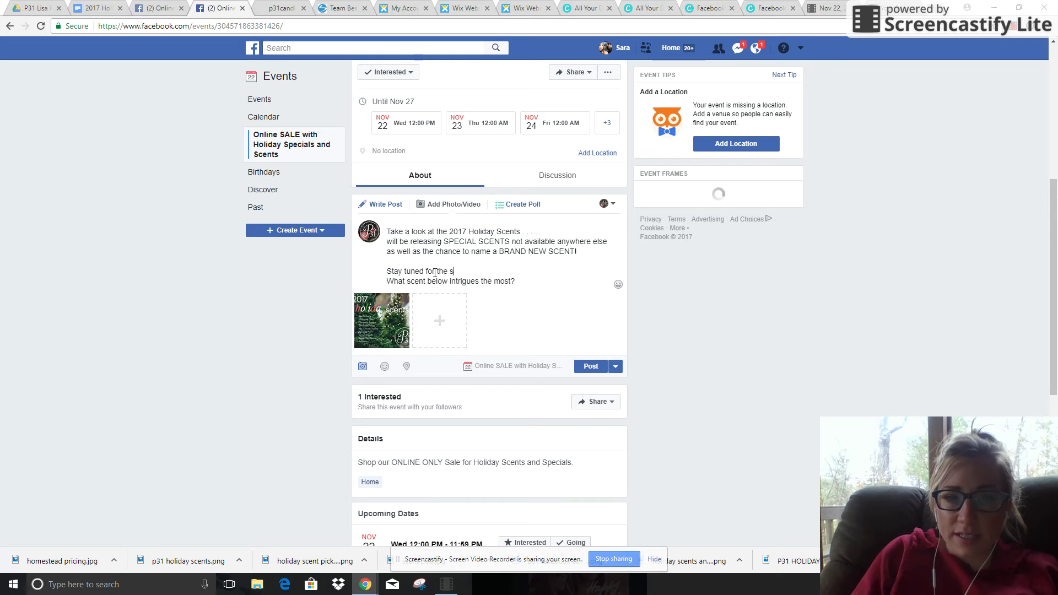
type("cent sescription on eac")
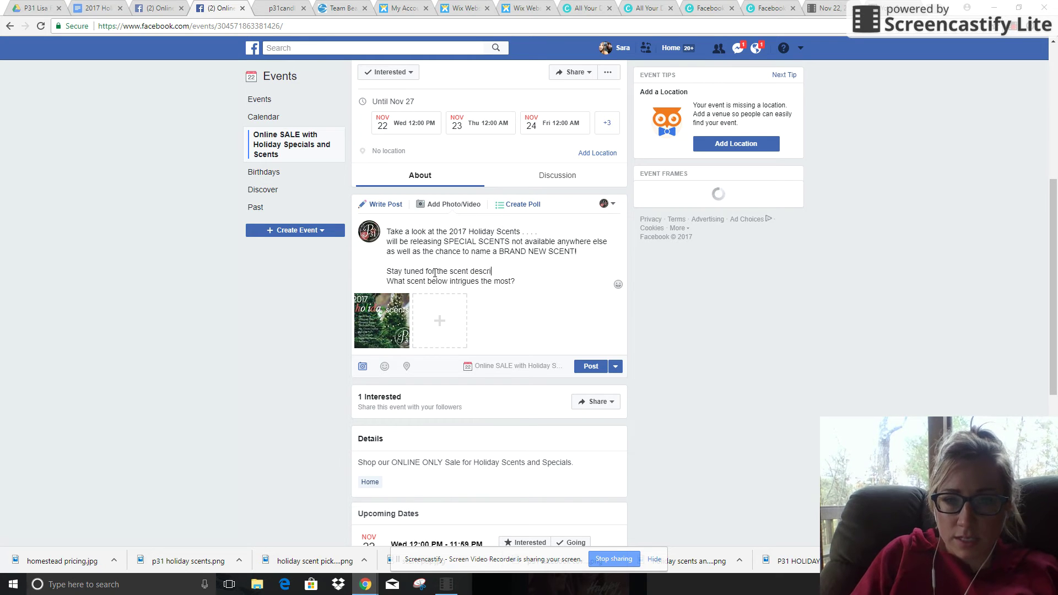
type("h scent !")
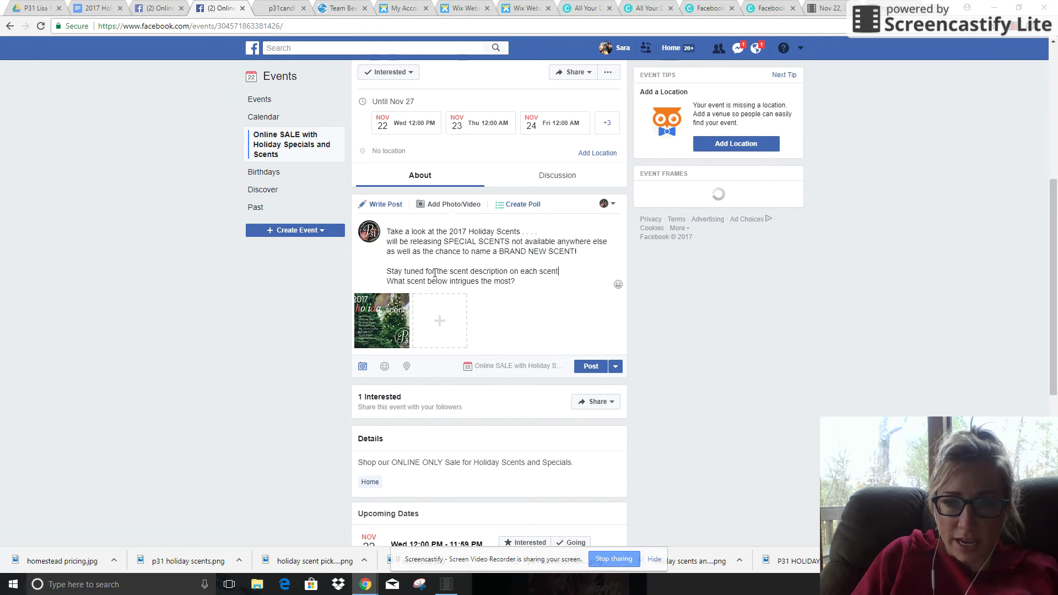
left_click(558, 272)
key("BackSpace")
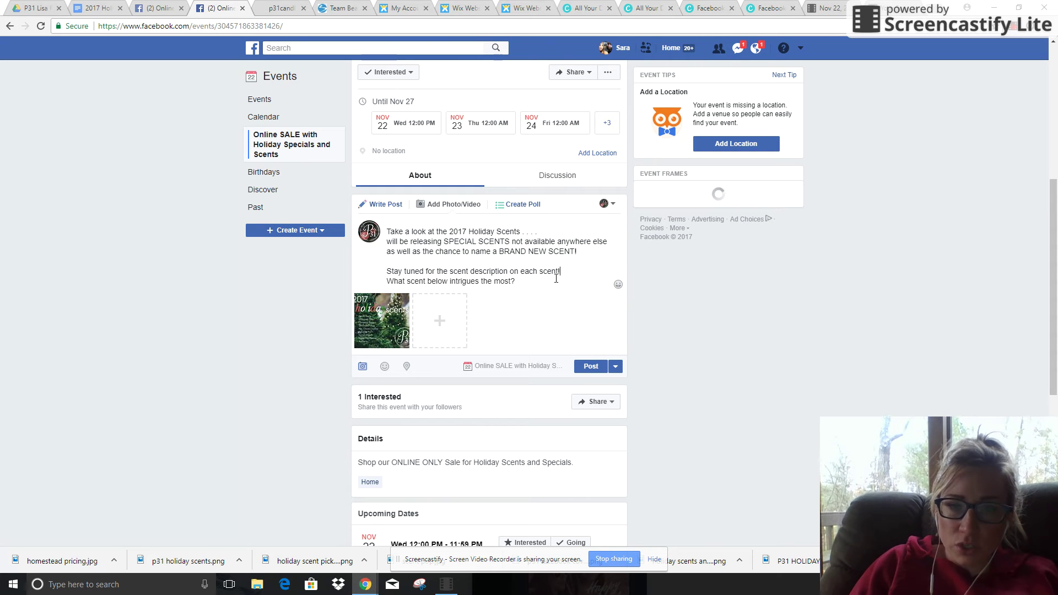
left_click(482, 282)
type("you")
left_click(535, 281)
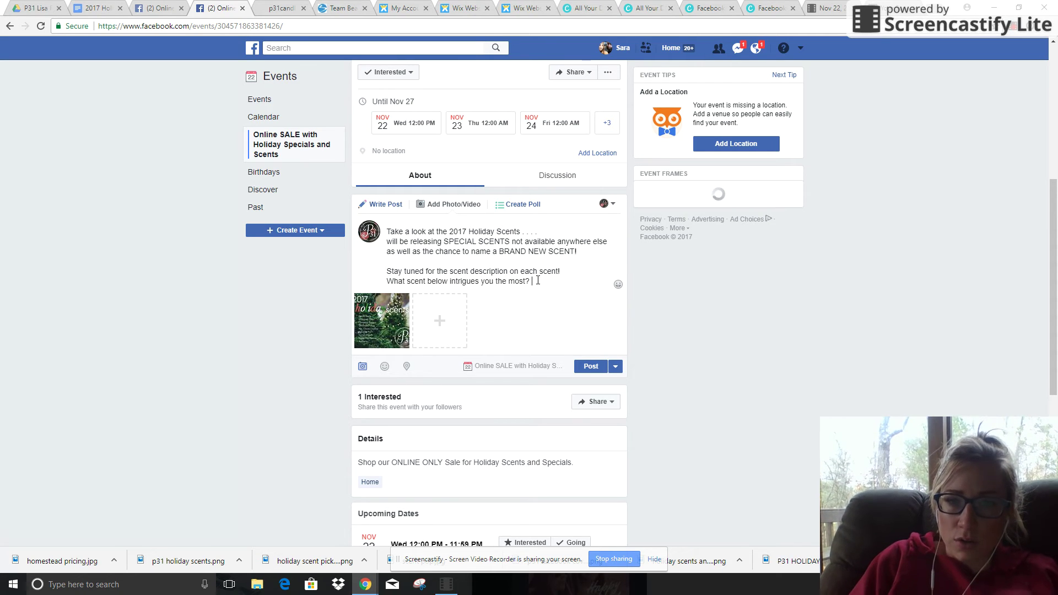
- Add 'OR have you tried a scent?', 'WHICH IS YOUR FAVORITE?' and 'Leave us a comment! <3', then post
key("Return")
type("OR have you")
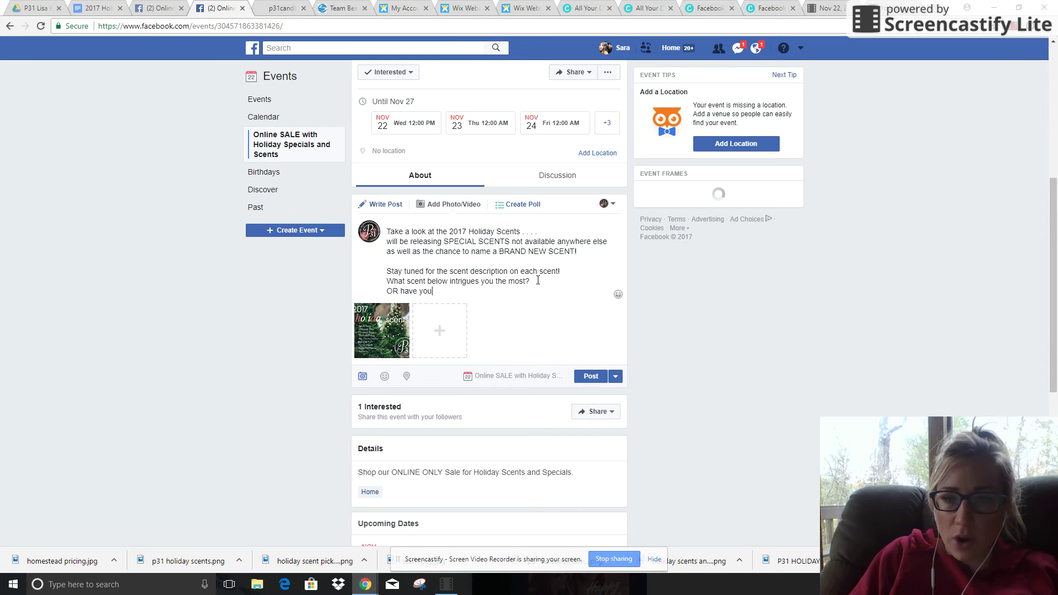
type(" ttried a scent?")
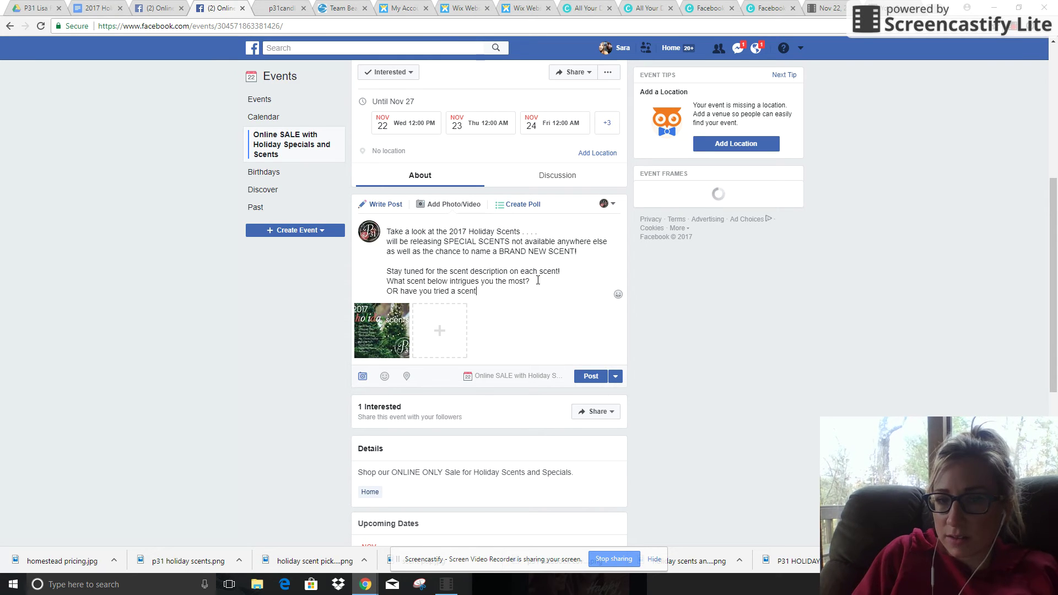
key("Return")
type("WHICH IS YOU")
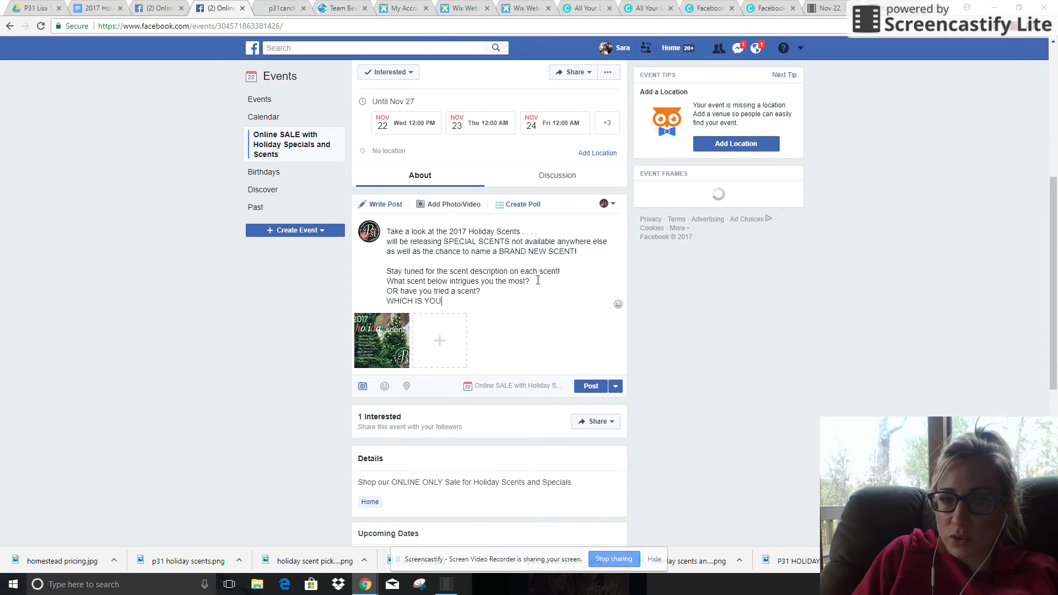
type("R FAVORITE?")
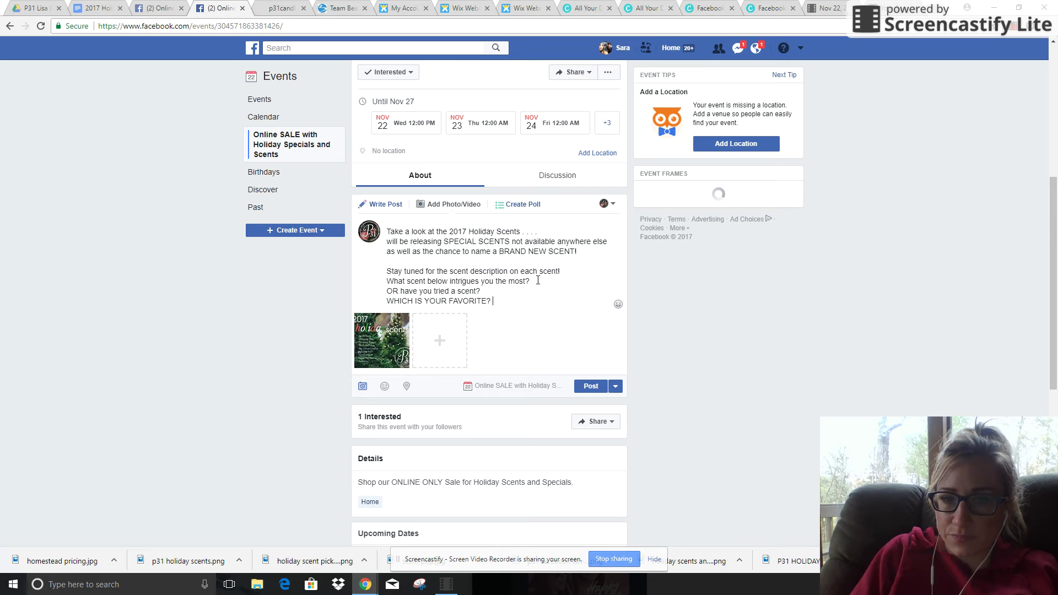
key("Return")
key("Return")
type("Leave us a co")
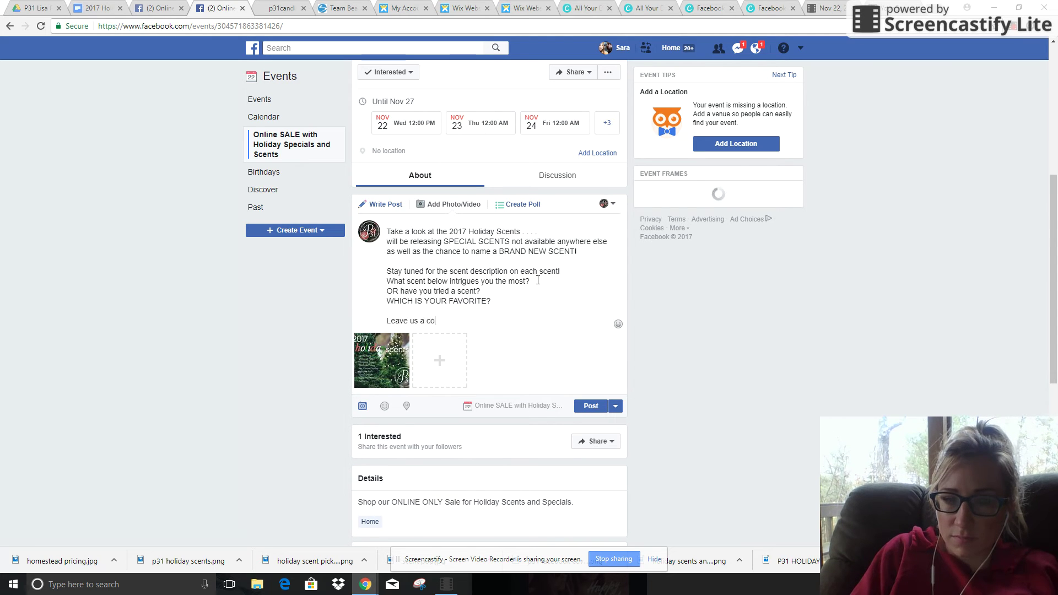
type("mment! <3")
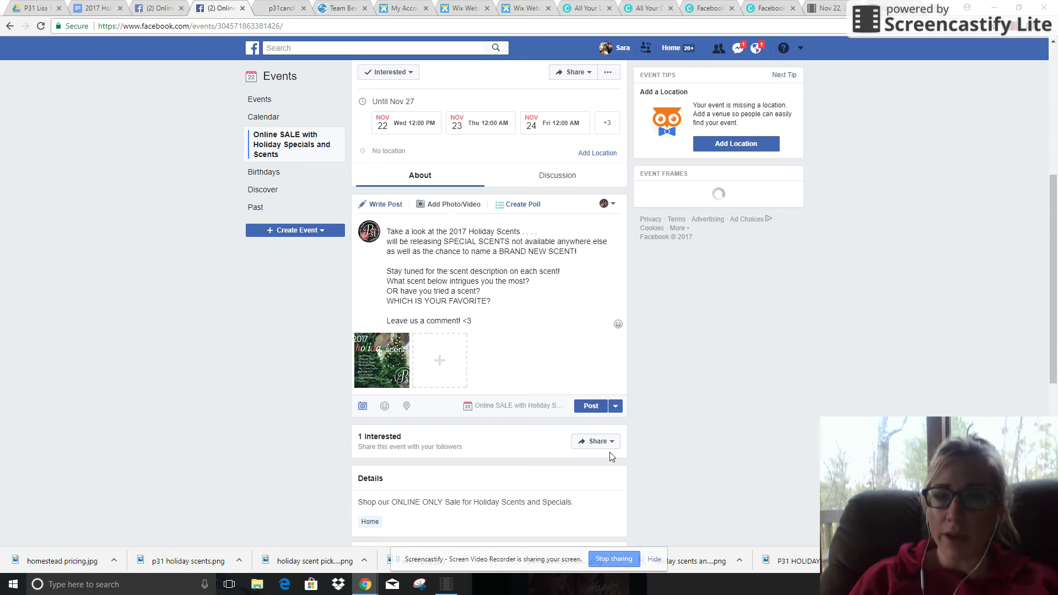
left_click(592, 406)
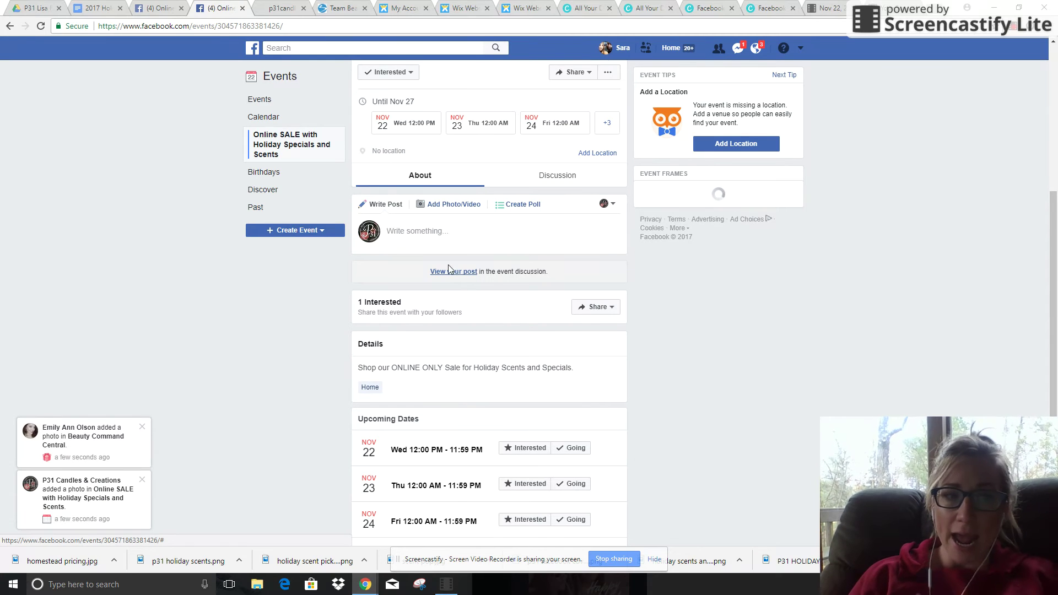
- Search Facebook for 'p31 candles & creations' via the p31 suggestion
left_click(297, 49)
type("p31")
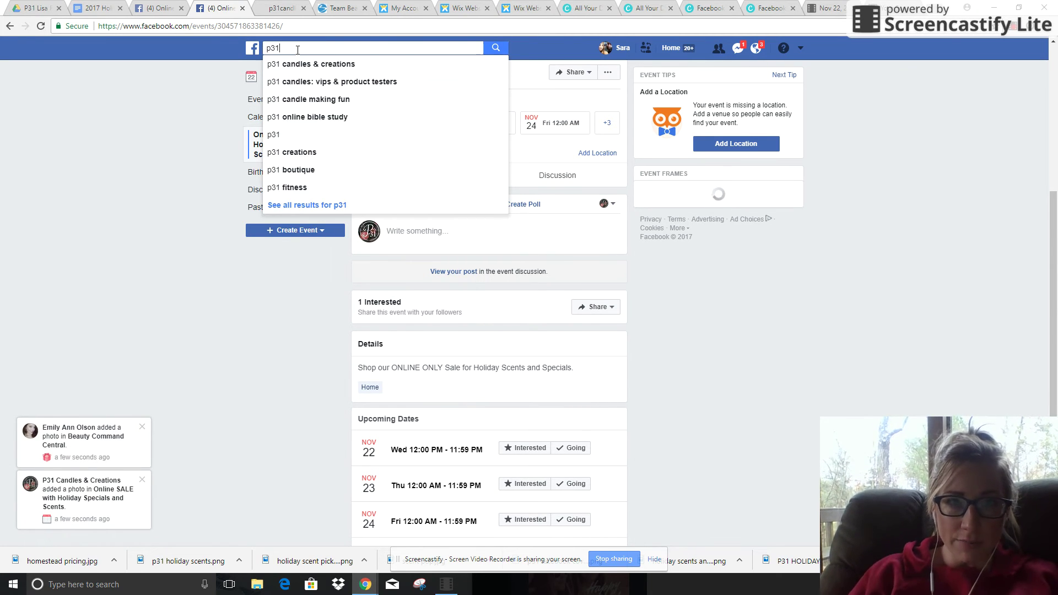
left_click(302, 65)
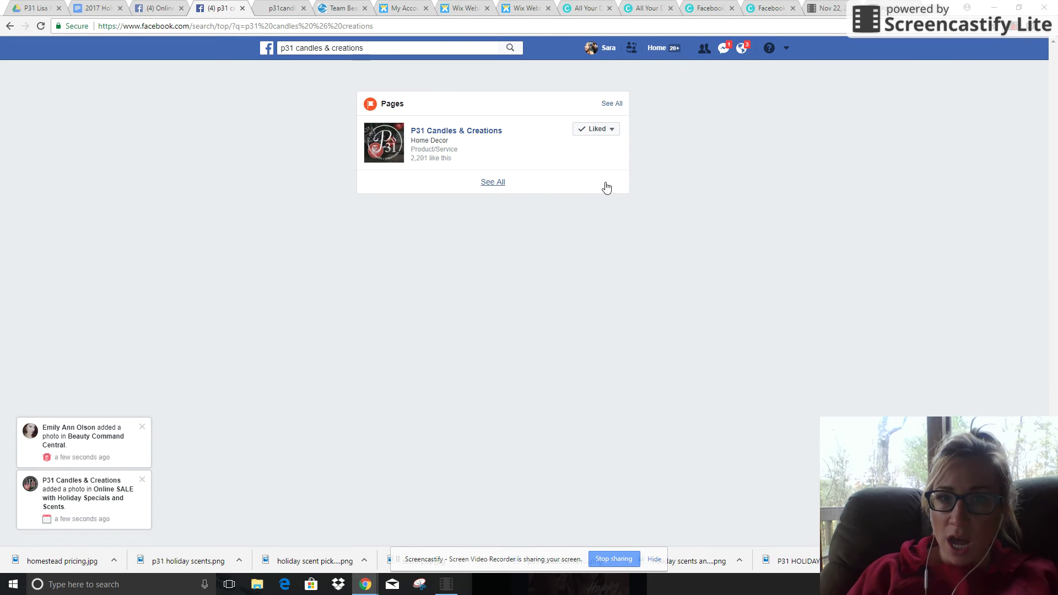
- Open the P31 Candles & Creations page and scroll through its posts, including the Nov 22 and Dec 1 sales
left_click(456, 135)
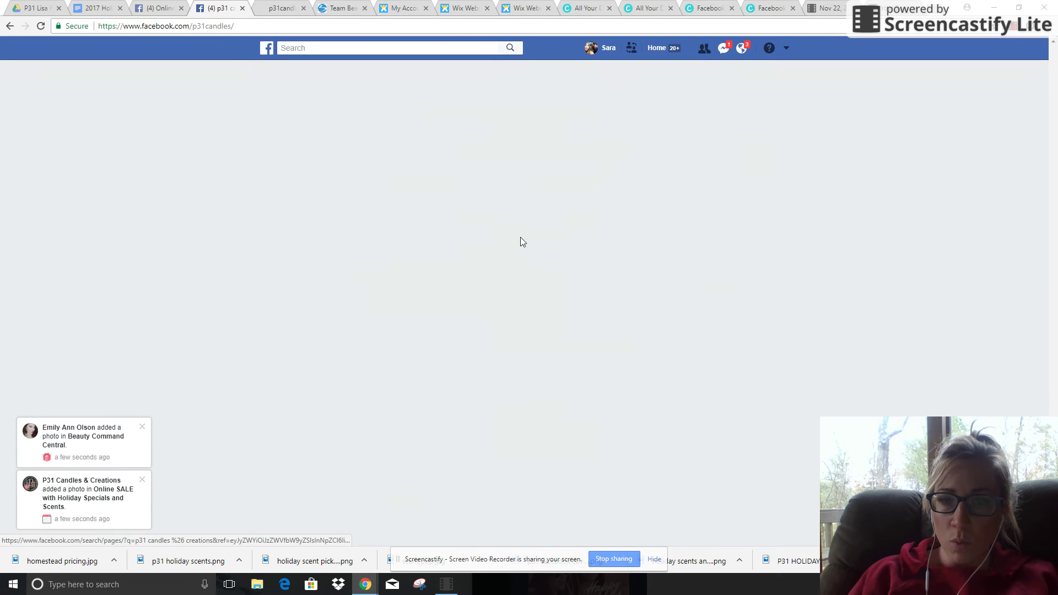
left_click_drag(1055, 116, 1057, 435)
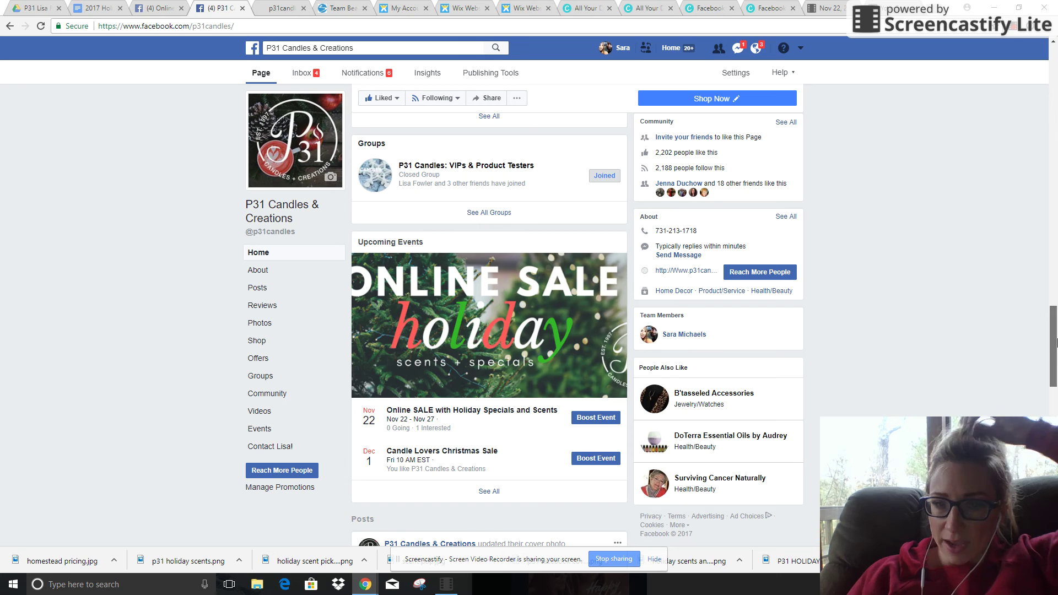
left_click_drag(1056, 366, 1057, 397)
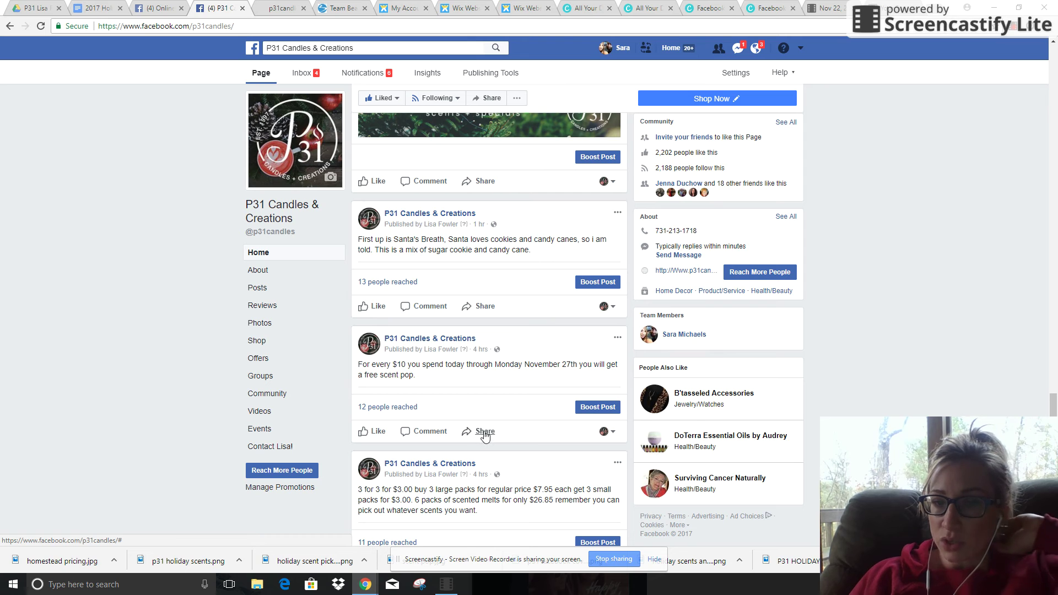
left_click_drag(1054, 405, 1054, 410)
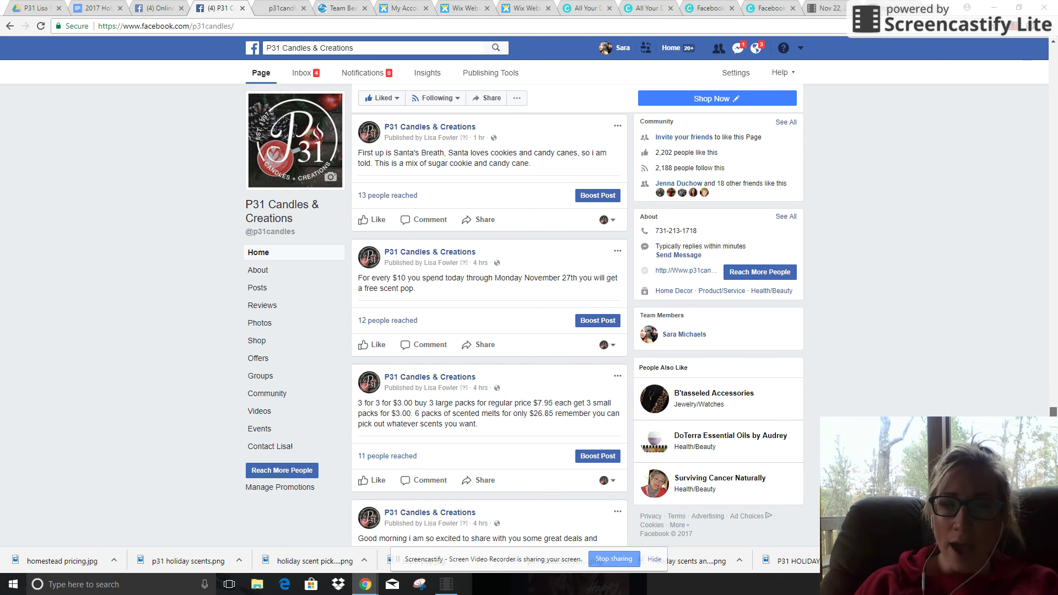
scroll(842, 216, "down", 3)
scroll(496, 450, "down", 3)
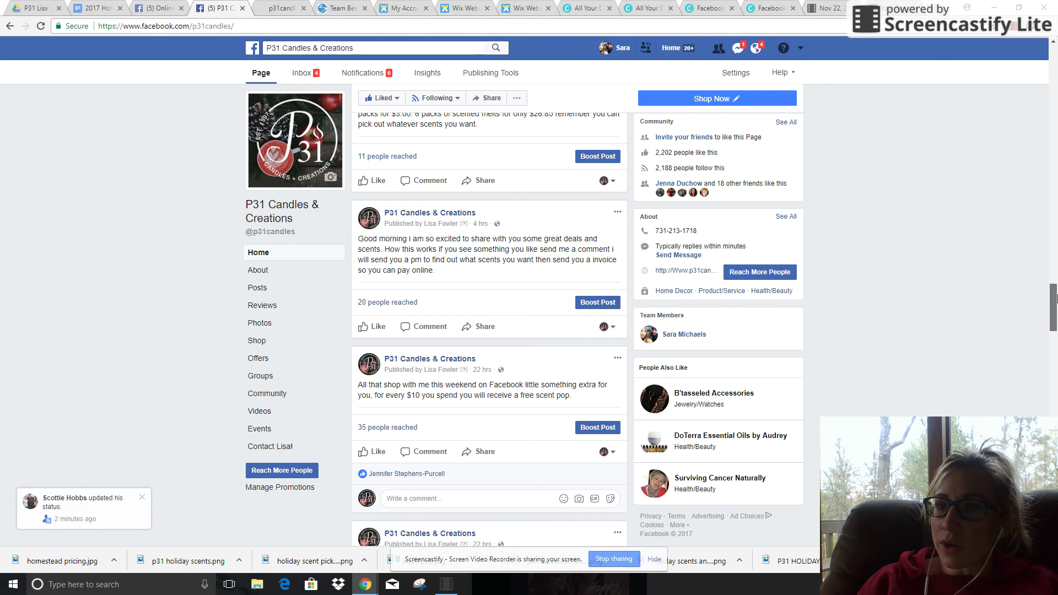
left_click_drag(1054, 308, 1053, 235)
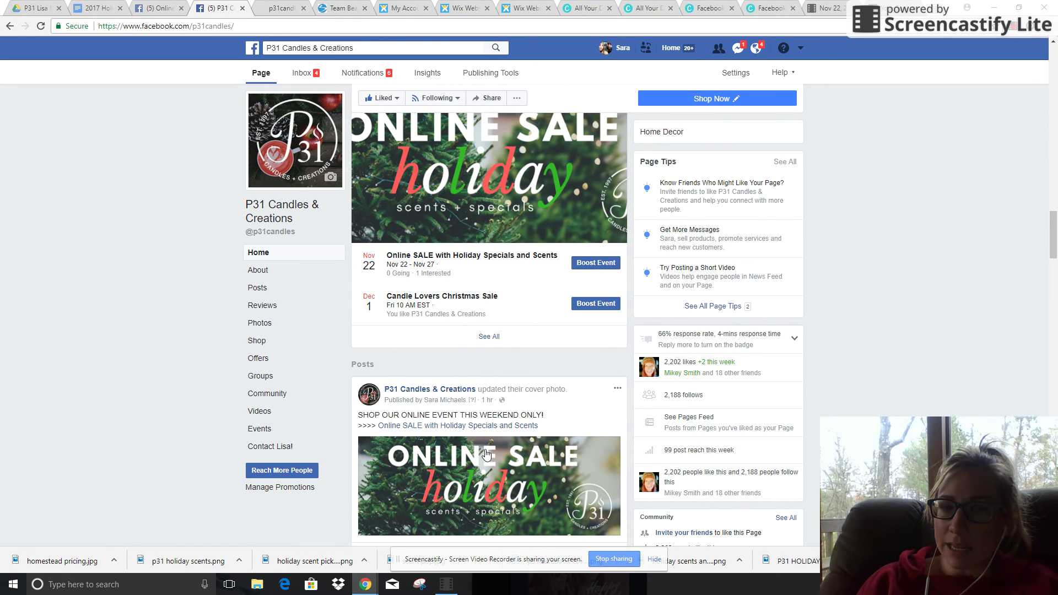
left_click_drag(1054, 231, 1055, 221)
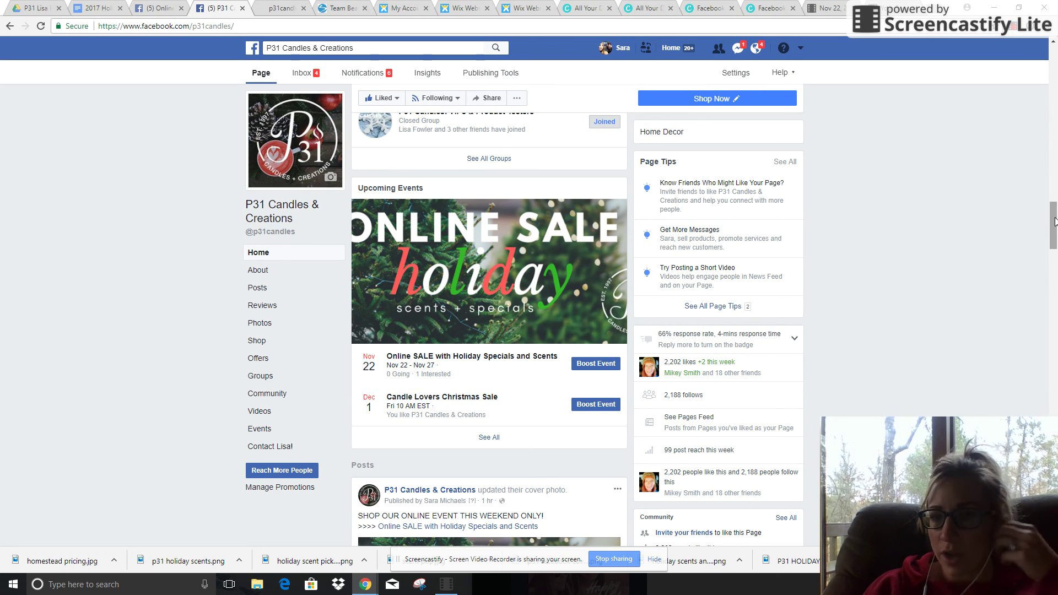
left_click_drag(1056, 220, 1056, 311)
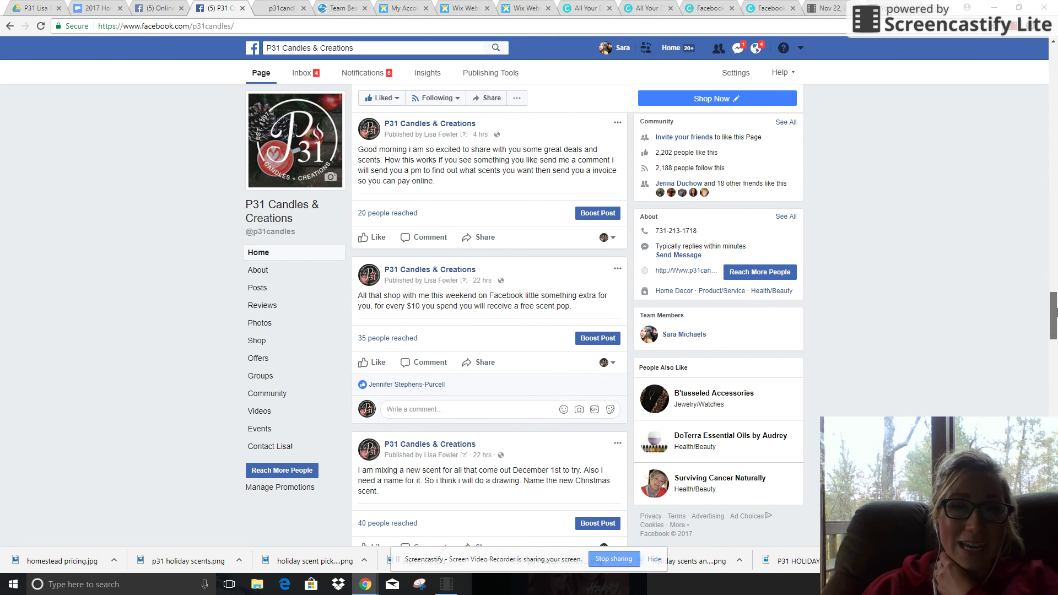